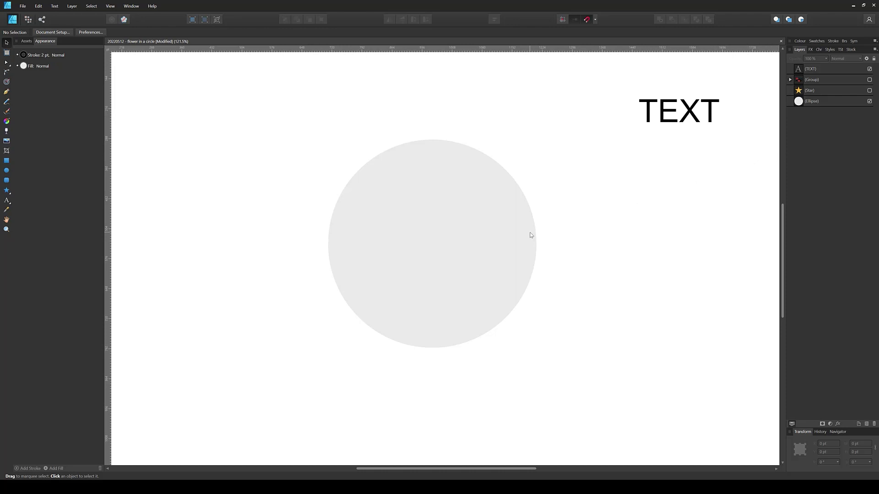
# Make the hidden orange star layer visible on the circle's upper edge.
pyautogui.scroll(-3, 526, 225)
pyautogui.scroll(2, 486, 208)
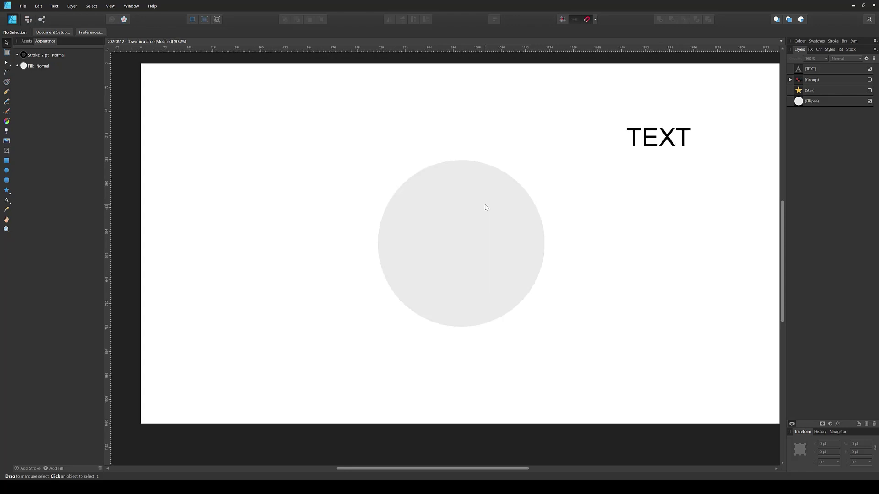
pyautogui.click(868, 91)
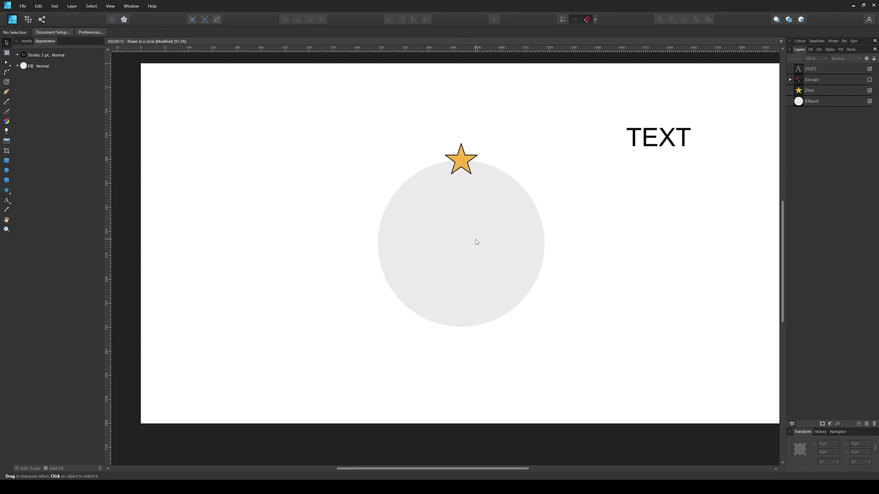
pyautogui.click(481, 266)
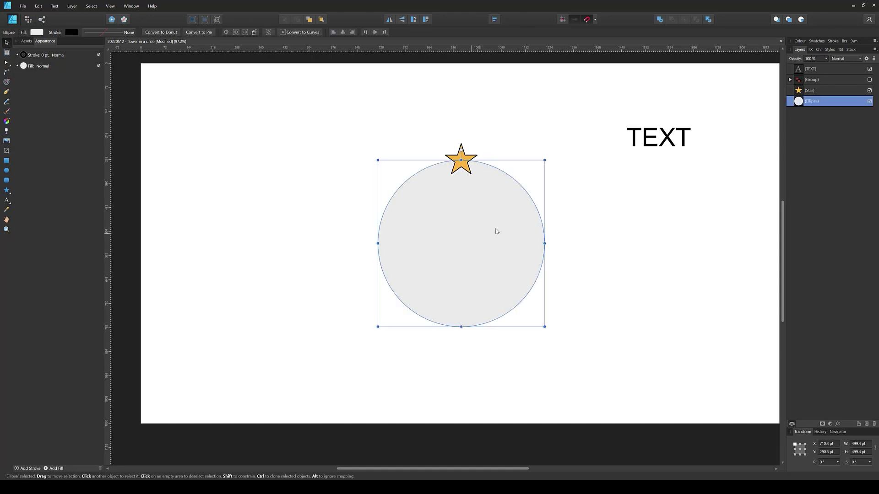
pyautogui.press('t')
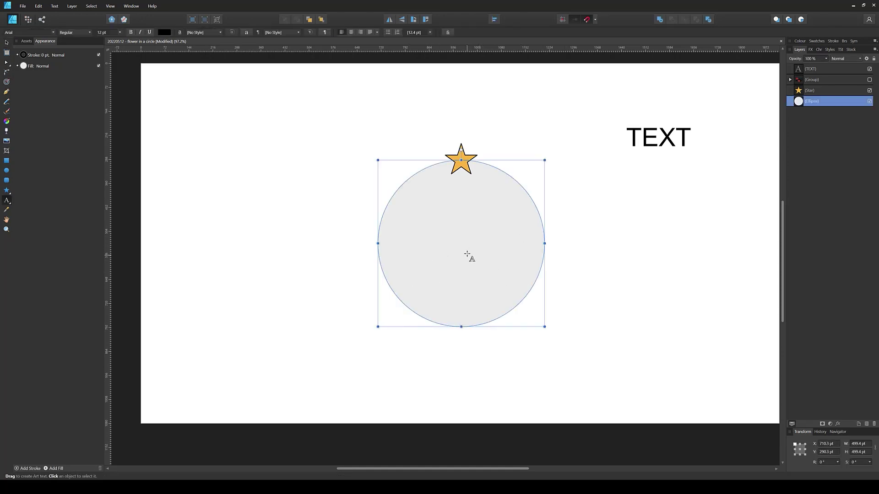
pyautogui.press('v')
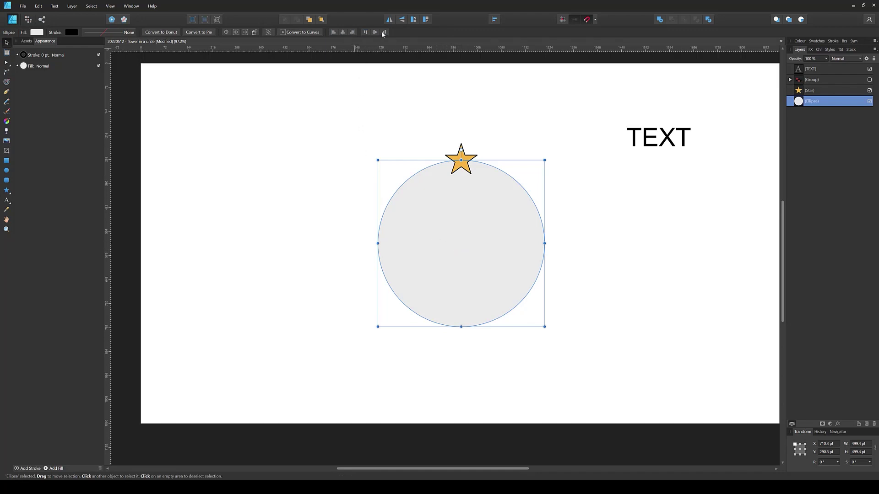
pyautogui.click(791, 109)
pyautogui.click(473, 165)
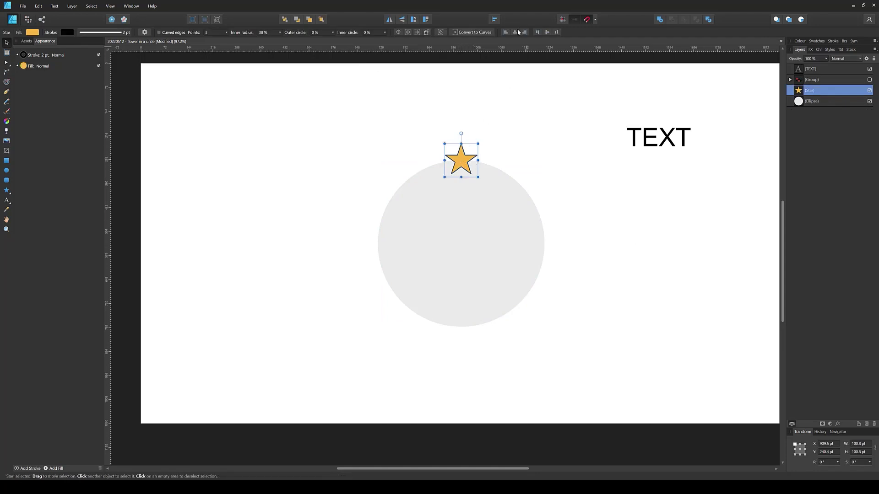
pyautogui.click(518, 143)
pyautogui.moveTo(458, 164)
pyautogui.mouseDown()
pyautogui.moveTo(457, 188)
pyautogui.moveTo(459, 166)
pyautogui.mouseUp()
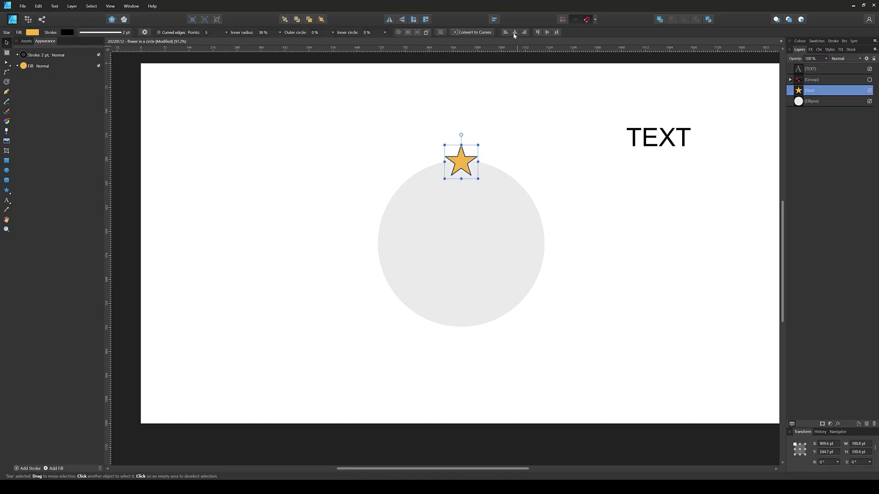
pyautogui.click(481, 240)
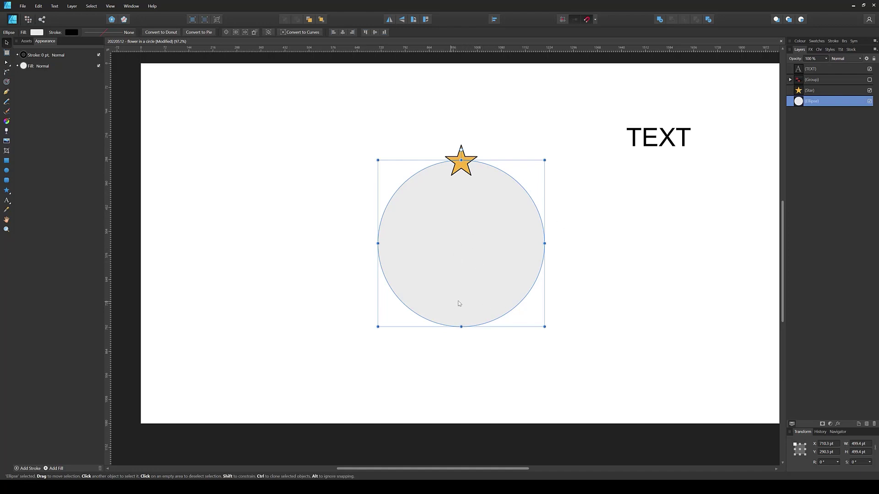
pyautogui.click(502, 146)
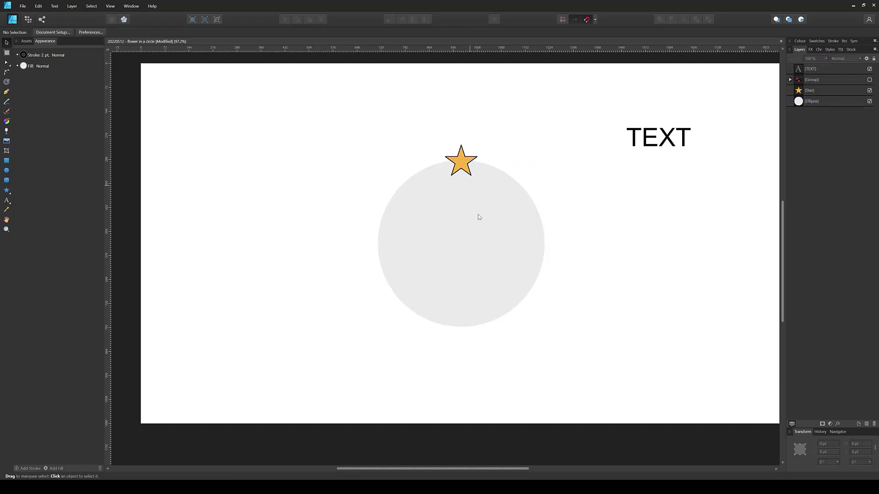
# Enlarge the grey circle about its centre to about 545 pt and move the orange star onto its upper edge.
pyautogui.click(476, 286)
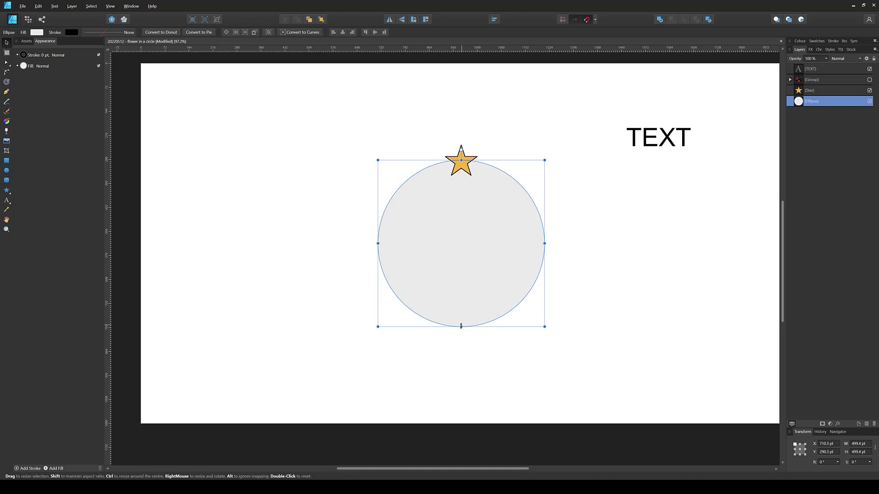
pyautogui.moveTo(461, 327)
pyautogui.mouseDown()
pyautogui.moveTo(477, 363)
pyautogui.moveTo(474, 329)
pyautogui.mouseUp()
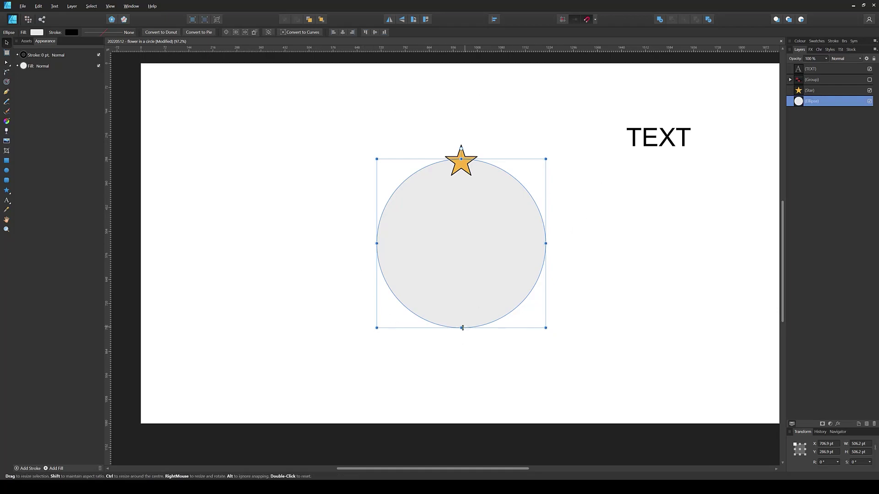
pyautogui.moveTo(461, 333); pyautogui.dragTo(461, 339)
pyautogui.click(585, 261)
pyautogui.click(470, 267)
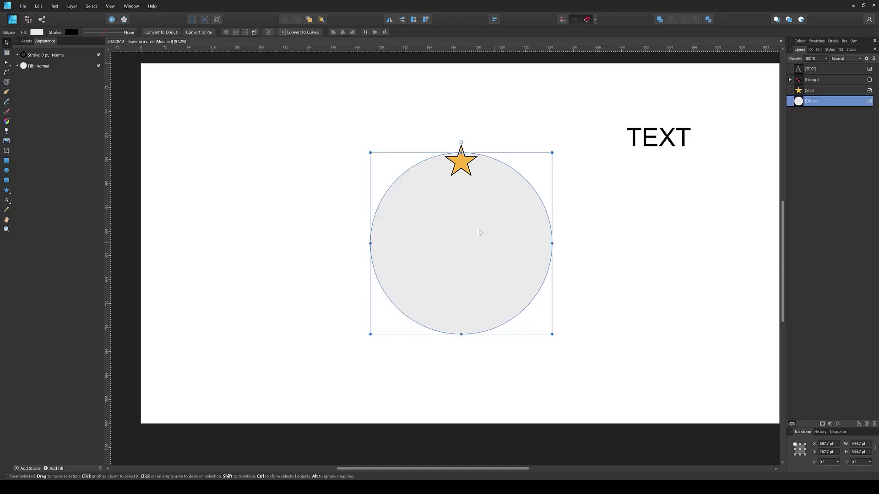
pyautogui.moveTo(463, 166); pyautogui.dragTo(460, 160)
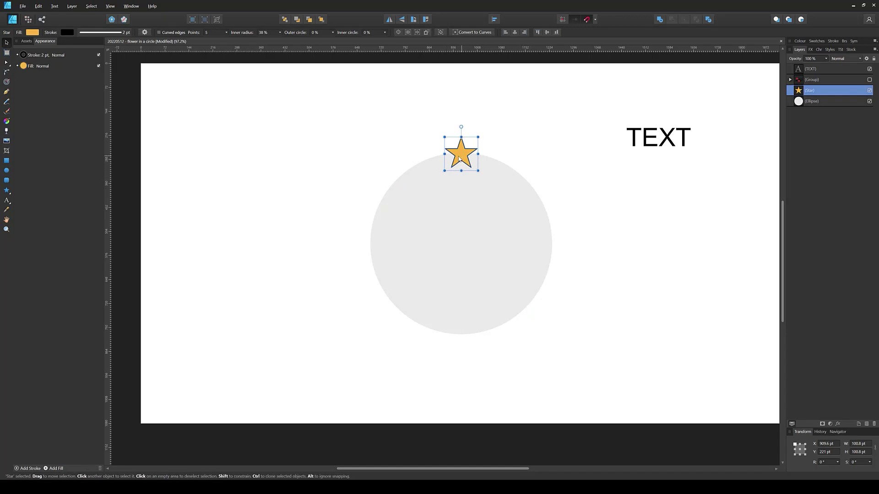
pyautogui.click(391, 168)
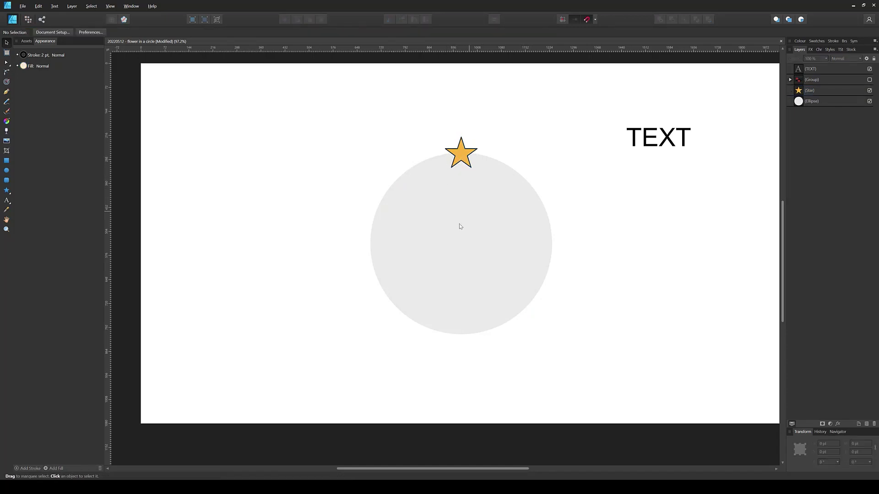
# Draw a large star about 483 pt wide over the circle and align it to the page centre horizontally and vertically.
pyautogui.click(6, 190)
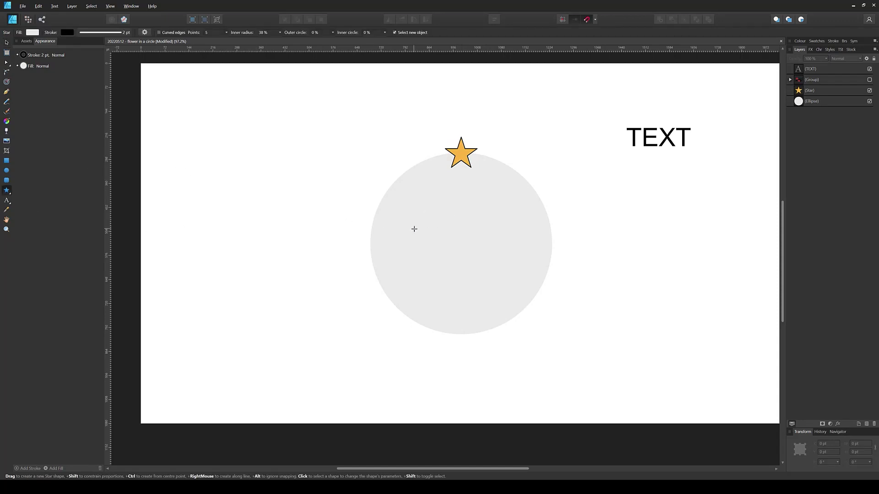
pyautogui.moveTo(353, 157); pyautogui.dragTo(520, 317)
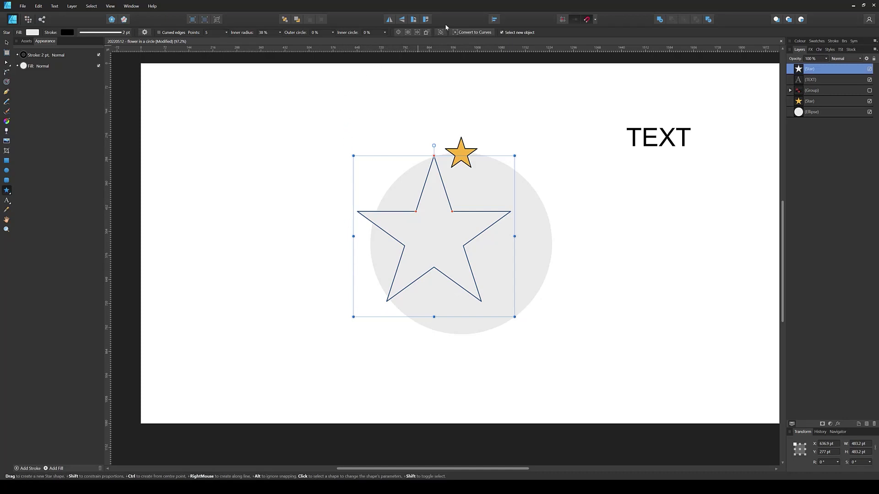
pyautogui.press('v')
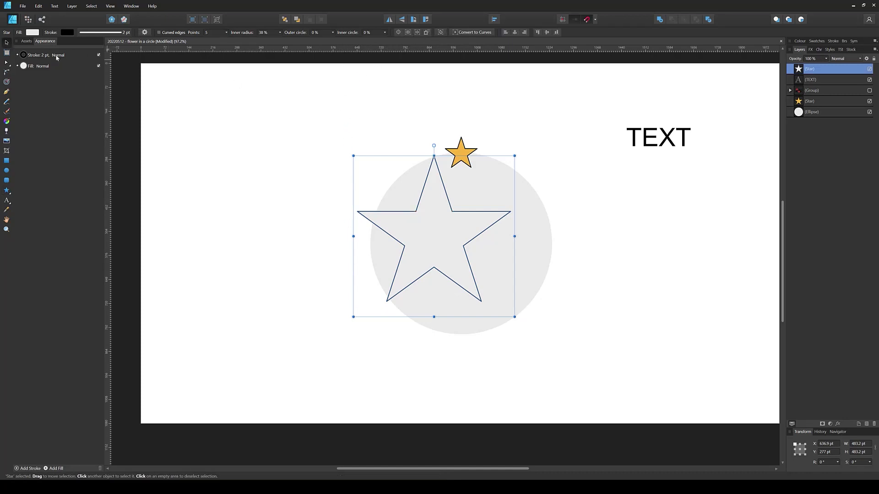
pyautogui.click(514, 32)
pyautogui.click(547, 32)
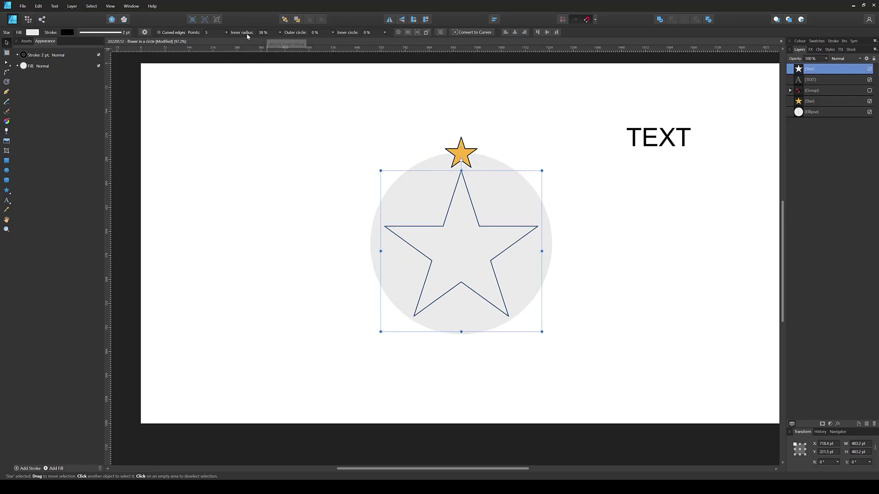
# Set the large star's inner radius to 0% and align it horizontally to the centre.
pyautogui.click(280, 32)
pyautogui.moveTo(279, 40); pyautogui.dragTo(257, 41)
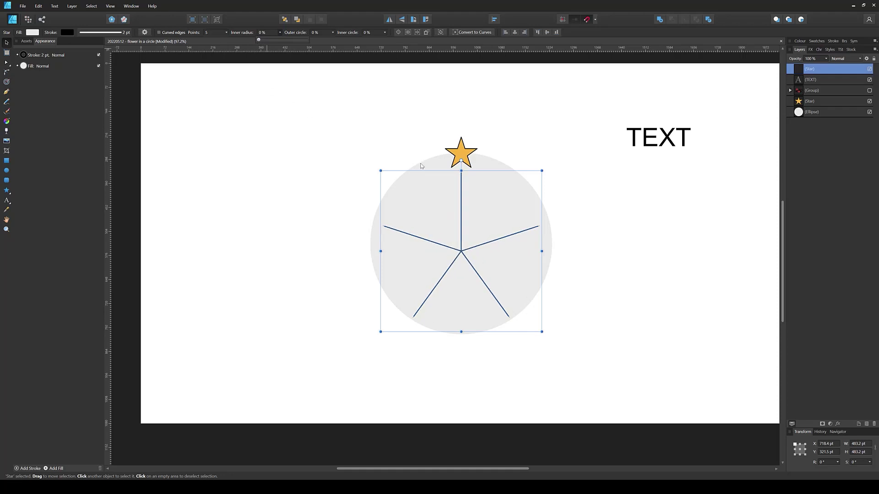
pyautogui.click(518, 32)
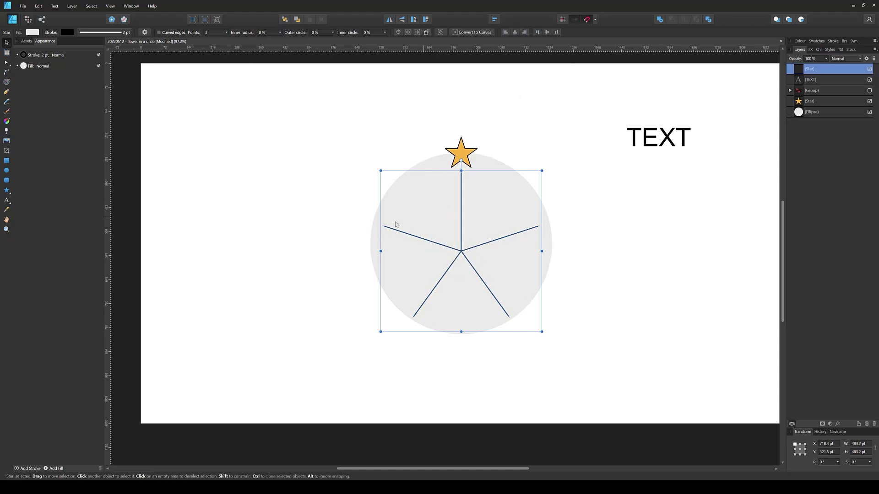
# Set the large star's number of points to 6 and align it vertically to the centre.
pyautogui.click(213, 33)
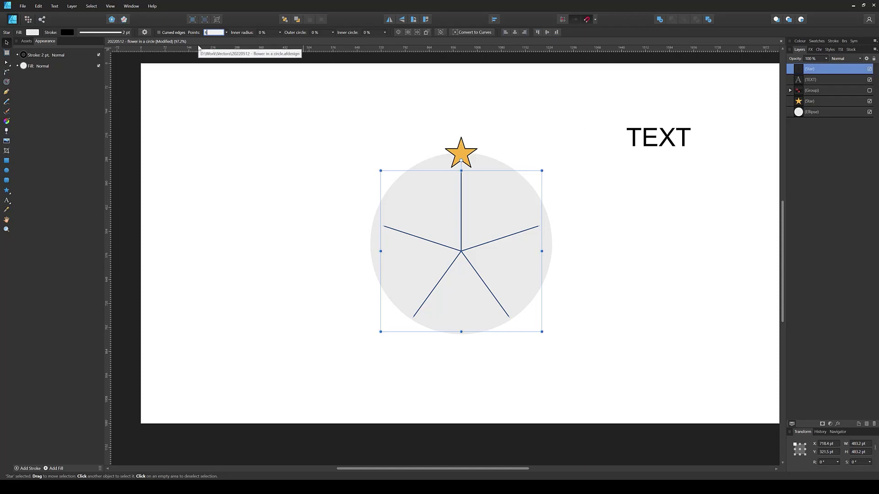
pyautogui.write('6')
pyautogui.press('Return')
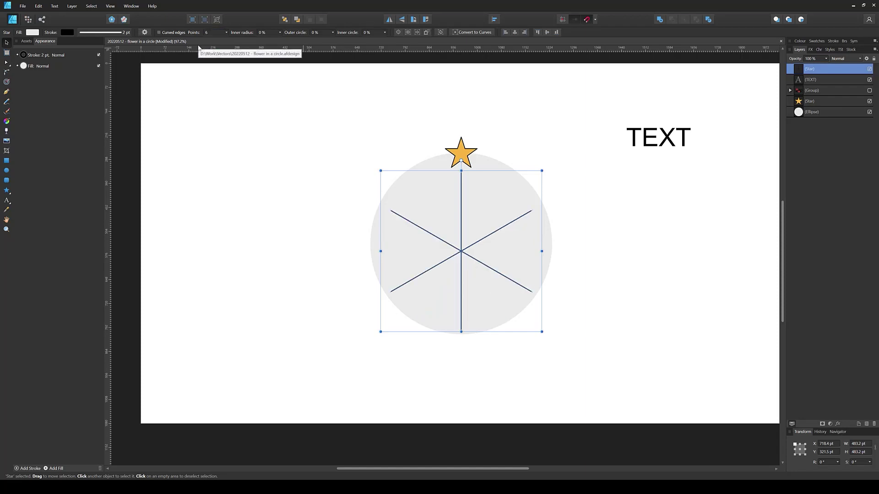
pyautogui.click(548, 32)
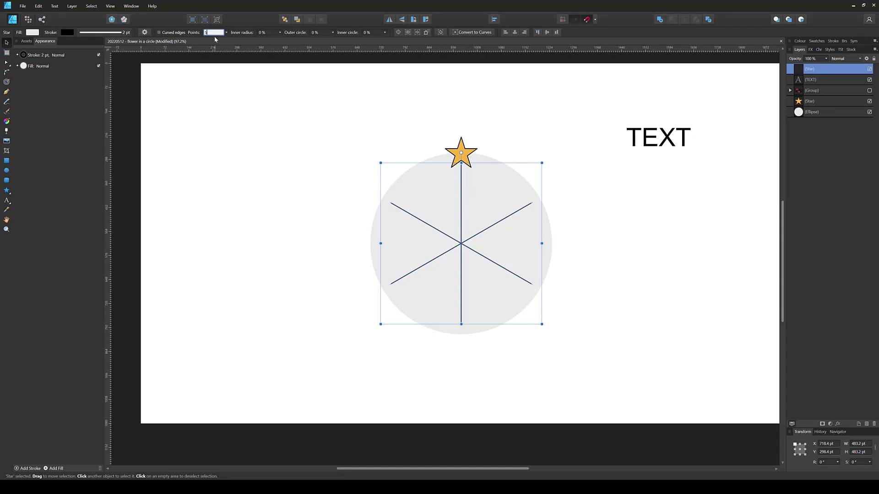
# Try 5 points on the large star with vertical centring, and restore 6 points and recentre it vertically.
pyautogui.press('Return')
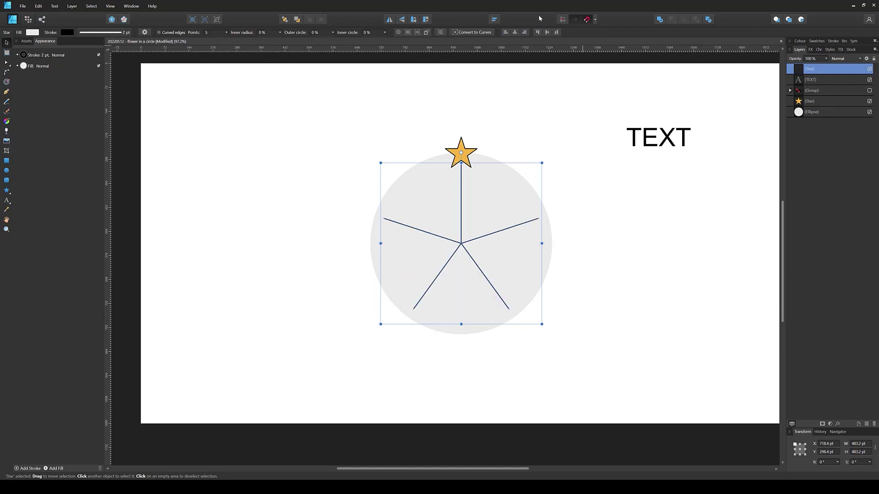
pyautogui.click(547, 34)
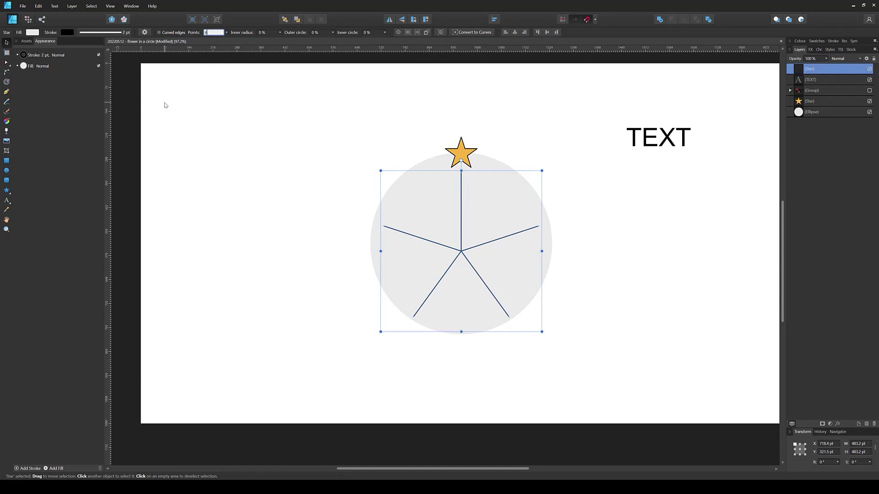
pyautogui.press('Return')
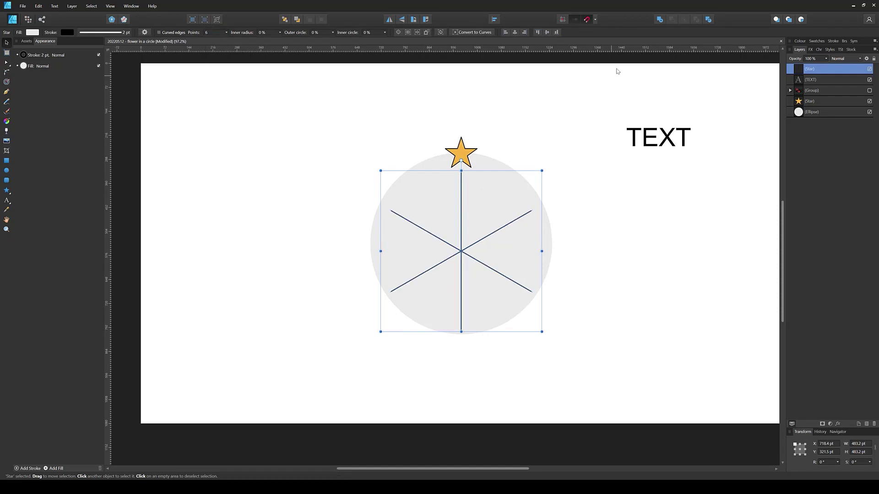
pyautogui.click(547, 33)
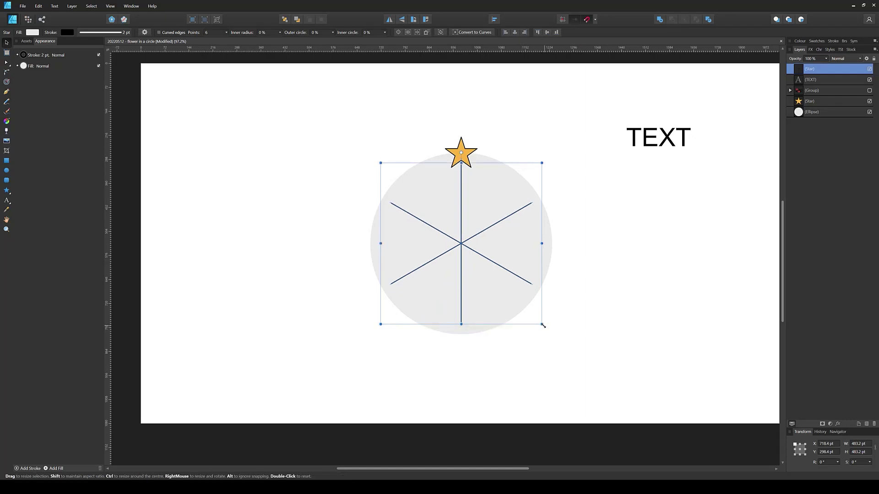
# Enlarge the six-line guide star about its centre to about 629 pt, past the circle's edge, and hide its layer.
pyautogui.moveTo(543, 325); pyautogui.dragTo(577, 339)
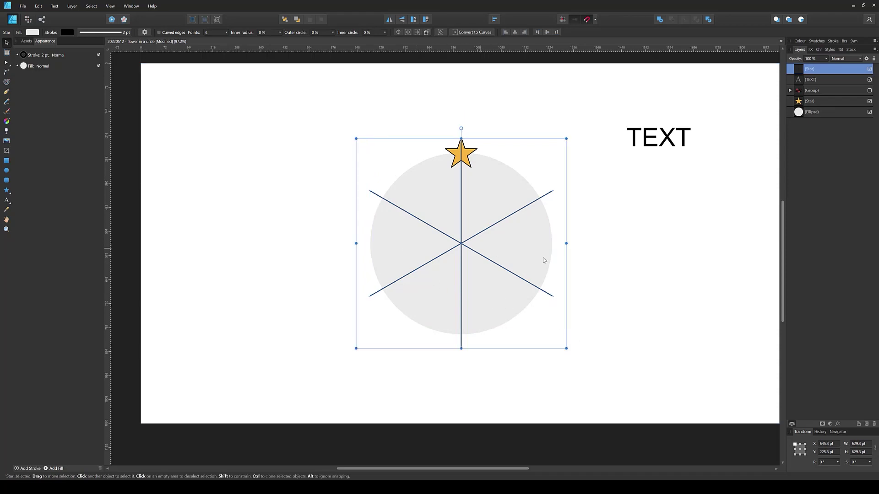
pyautogui.click(624, 279)
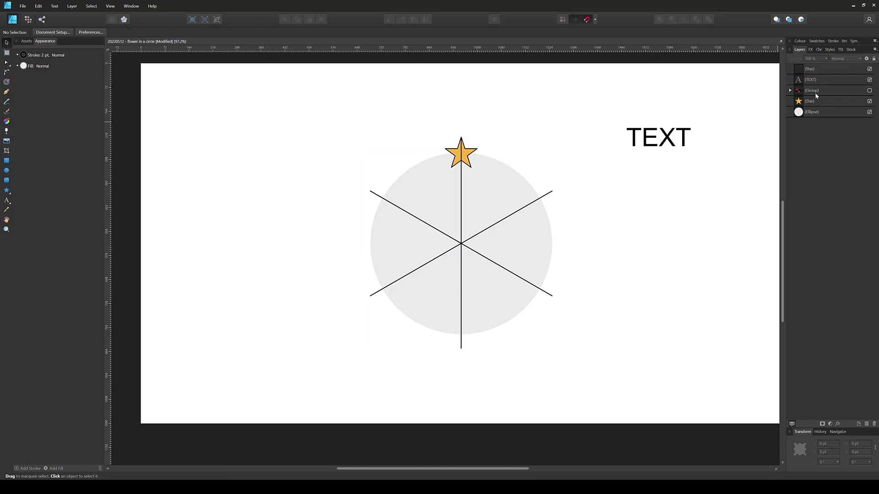
pyautogui.click(869, 69)
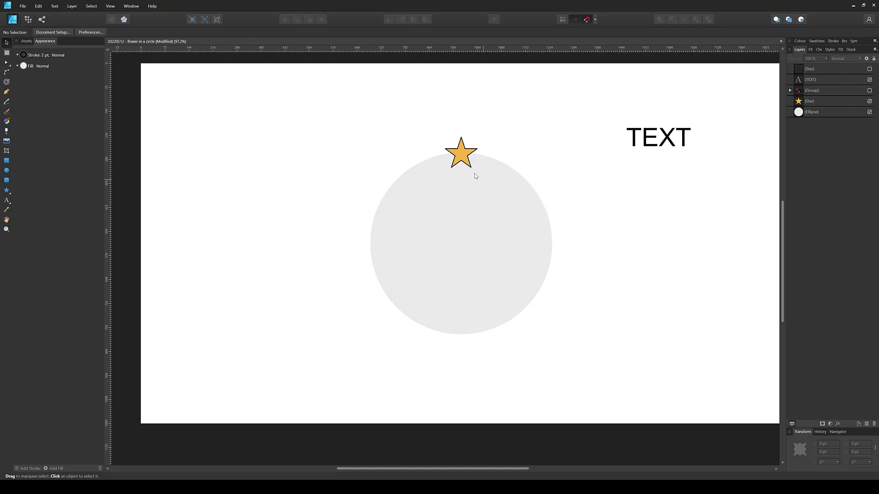
# Duplicate the orange star, flip the copy vertically, and move it straight down onto the circle's lower edge.
pyautogui.click(462, 159)
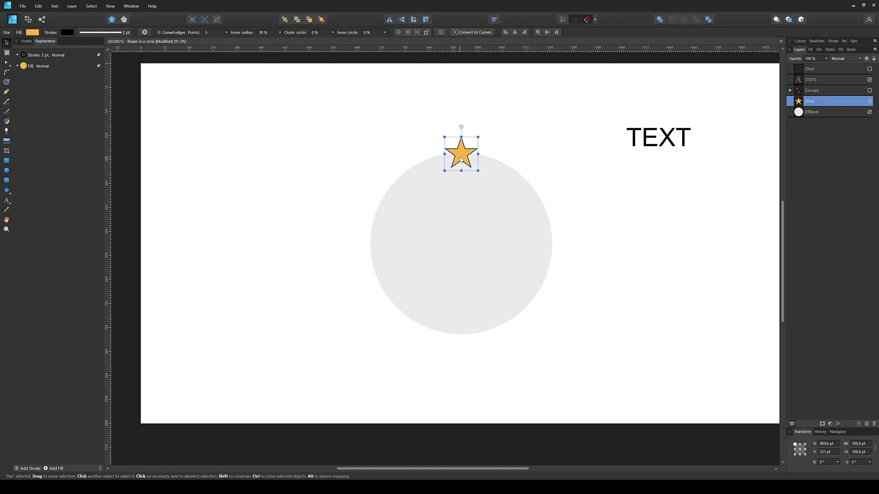
pyautogui.hotkey('ctrl', 'j')
pyautogui.click(401, 19)
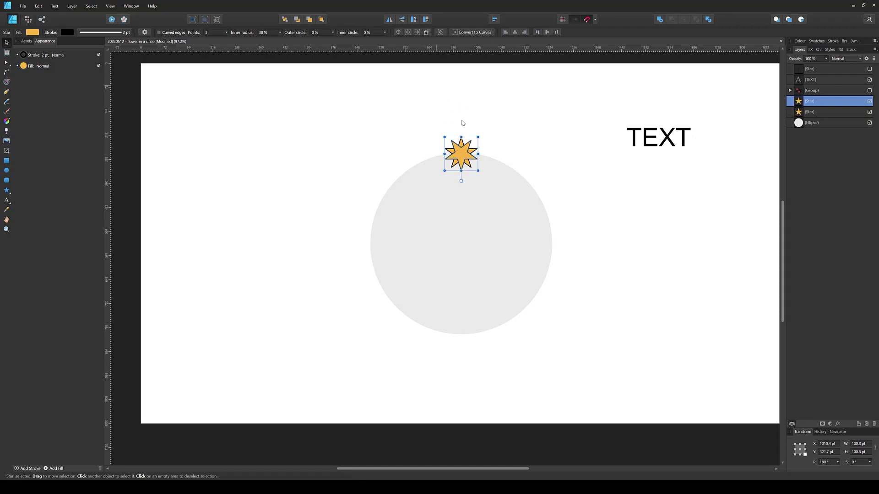
pyautogui.moveTo(466, 155); pyautogui.dragTo(471, 358)
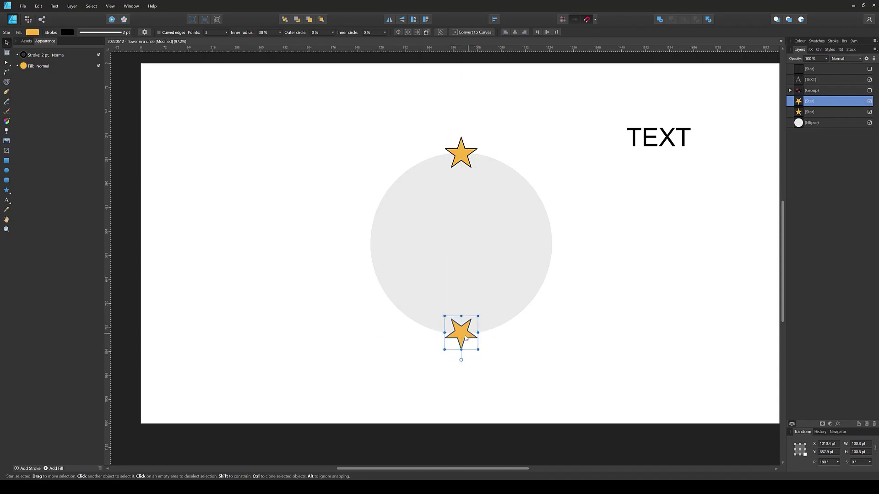
# Duplicate the two opposite orange stars together and rotate the copies clockwise by about 20.6° around the circle's centre.
pyautogui.keyDown('shift'); pyautogui.click(806, 111); pyautogui.keyUp('shift')
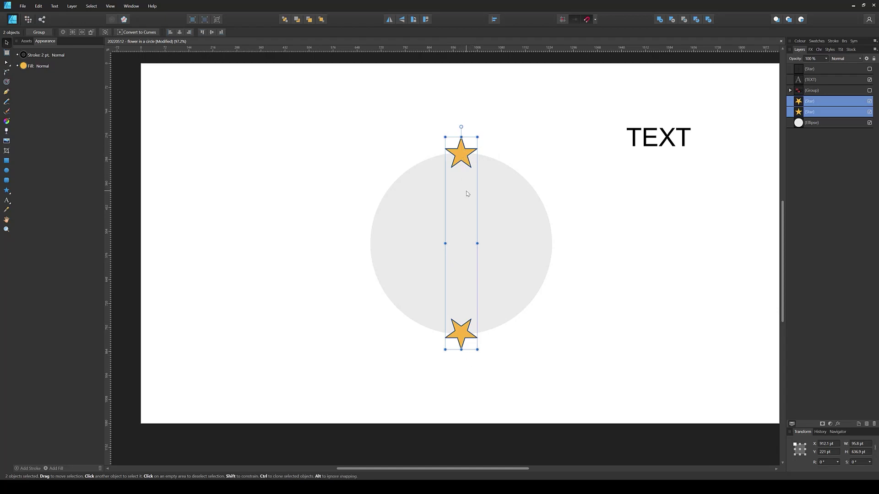
pyautogui.hotkey('ctrl', 'j')
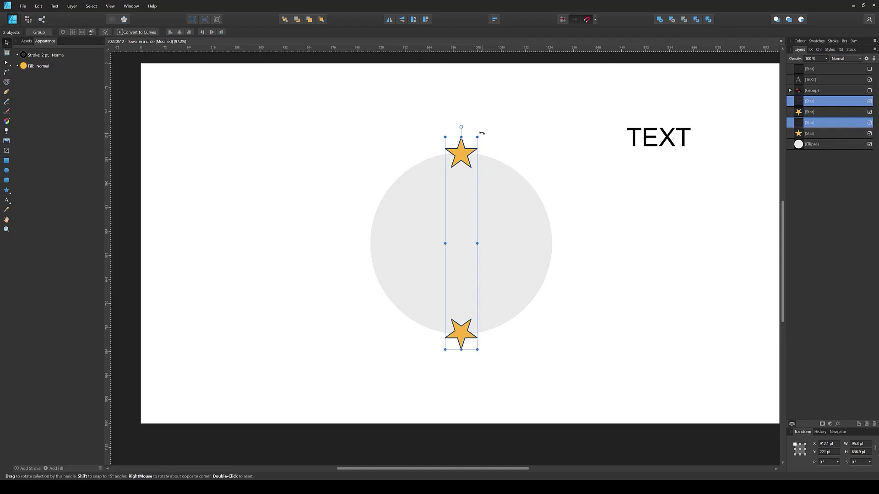
pyautogui.moveTo(483, 135); pyautogui.dragTo(515, 156)
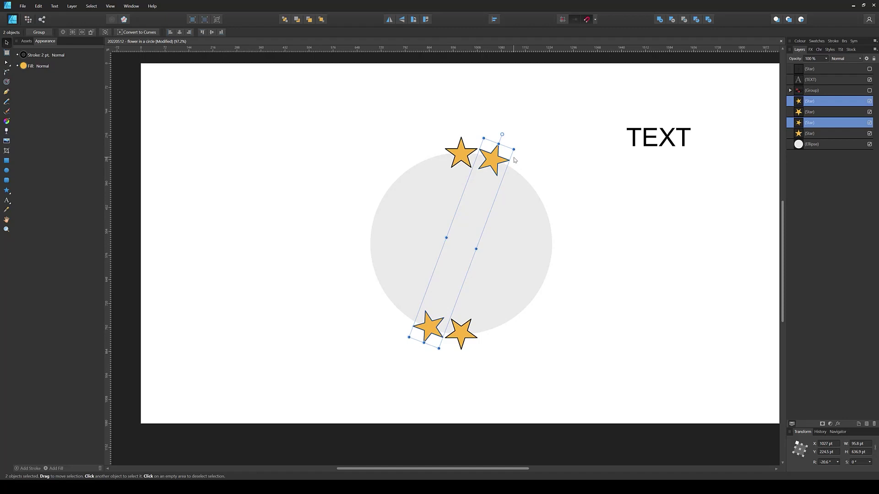
# Repeat the rotated duplication of the star pair seven times to fill the circle's edge.
pyautogui.hotkey('ctrl', 'j')
pyautogui.hotkey('ctrl', 'j')
pyautogui.hotkey('ctrl', 'j')
pyautogui.hotkey('ctrl', 'j')
pyautogui.hotkey('ctrl', 'j')
pyautogui.hotkey('ctrl', 'j')
pyautogui.hotkey('ctrl', 'j')
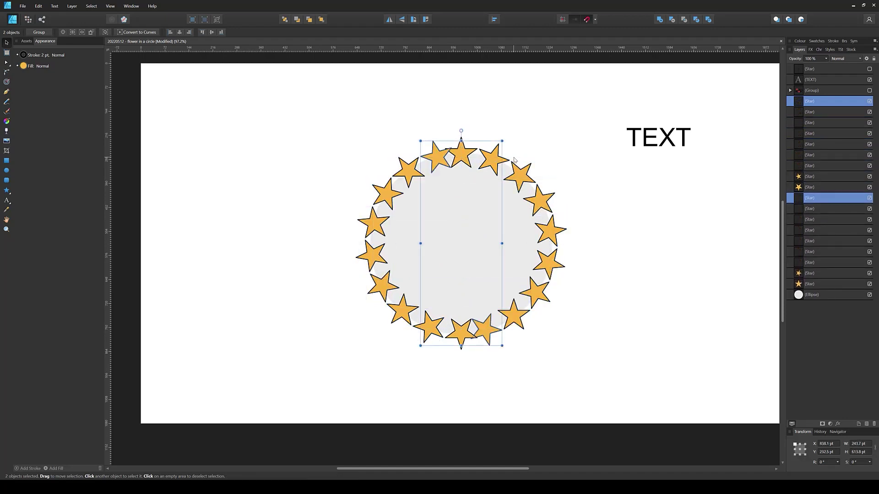
pyautogui.click(609, 226)
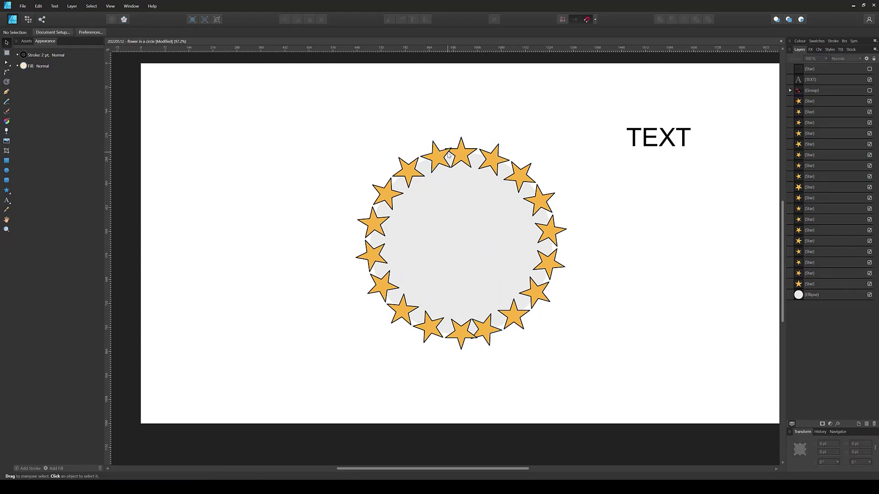
# Undo the repeated star-pair duplications and the rotation of the first copied pair.
pyautogui.hotkey('ctrl', 'z')
pyautogui.hotkey('ctrl', 'z')
pyautogui.hotkey('ctrl', 'z')
pyautogui.hotkey('ctrl', 'z')
pyautogui.hotkey('ctrl', 'z')
pyautogui.hotkey('ctrl', 'z')
pyautogui.hotkey('ctrl', 'z')
pyautogui.hotkey('ctrl', 'z')
pyautogui.hotkey('ctrl', 'z')
pyautogui.hotkey('ctrl', 'z')
pyautogui.hotkey('ctrl', 'z')
pyautogui.hotkey('ctrl', 'z')
pyautogui.hotkey('ctrl', 'z')
pyautogui.hotkey('ctrl', 'z')
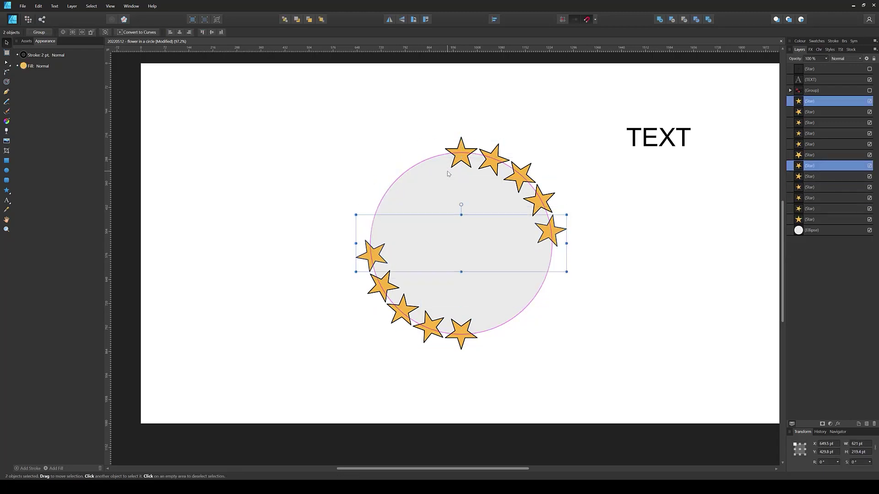
pyautogui.hotkey('ctrl', 'z')
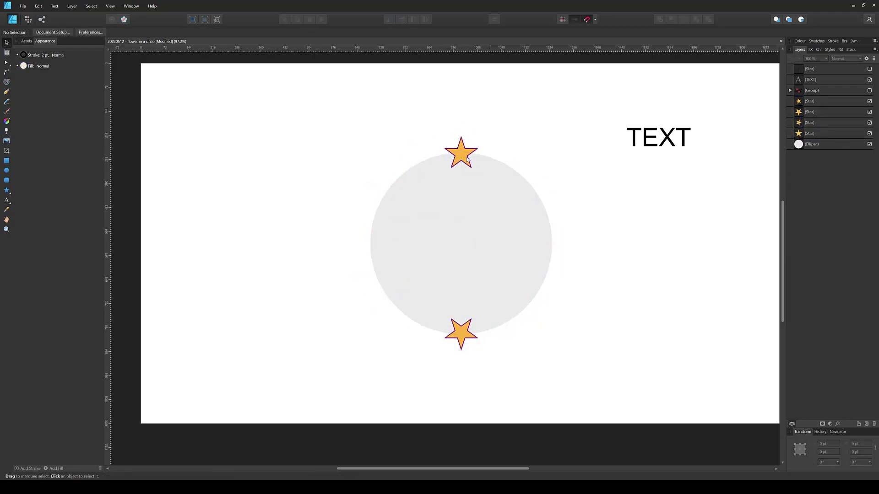
# Undo the remaining star copies back to the single original orange star on the circle's upper edge.
pyautogui.click(463, 150)
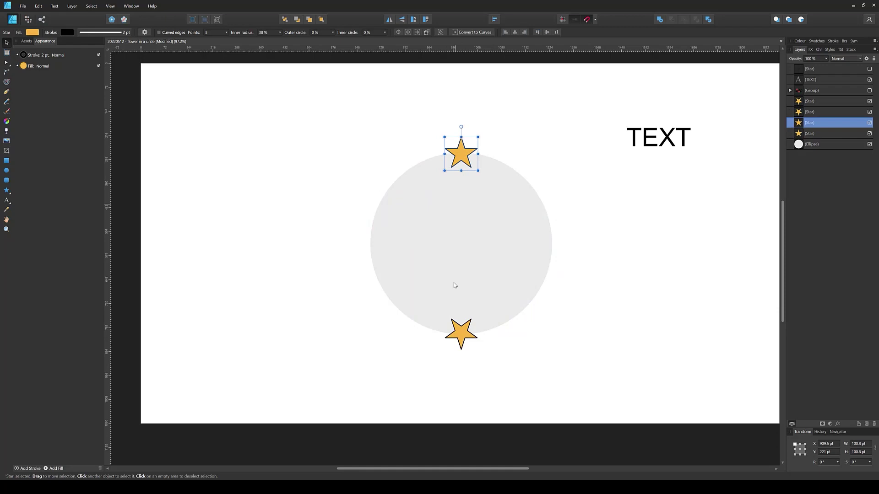
pyautogui.click(461, 338)
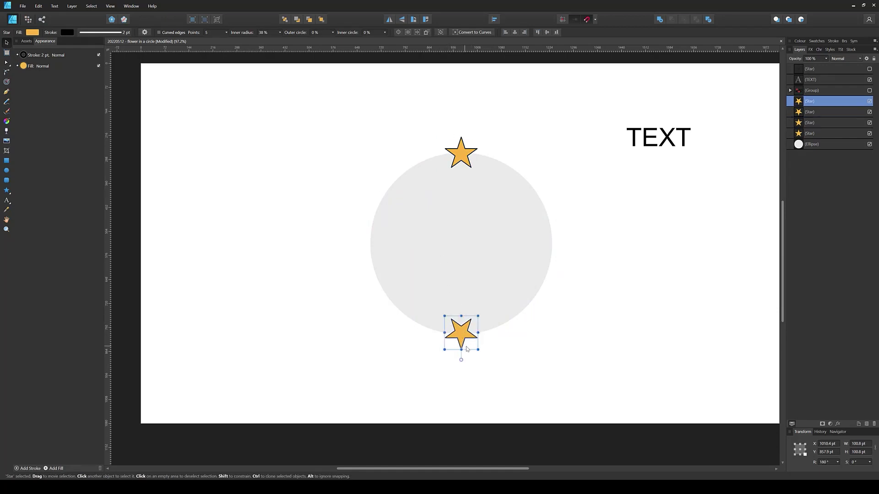
pyautogui.hotkey('ctrl', 'z')
pyautogui.hotkey('ctrl', 'z')
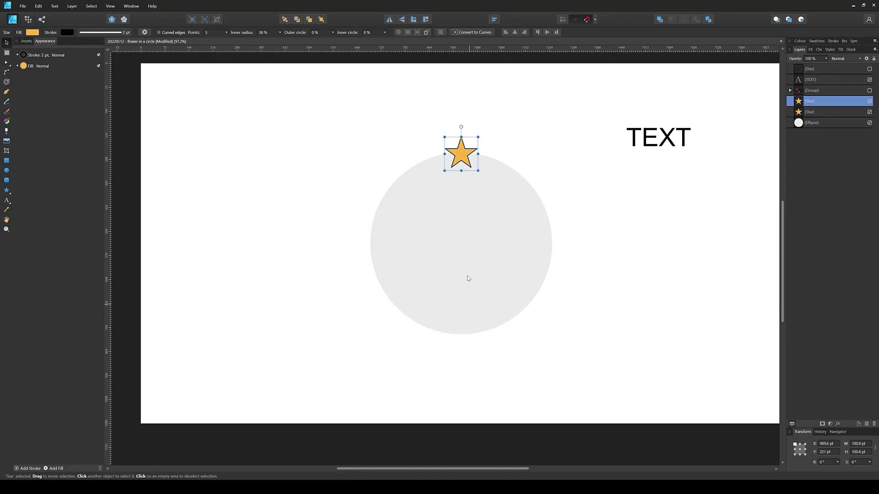
pyautogui.hotkey('ctrl', 'z')
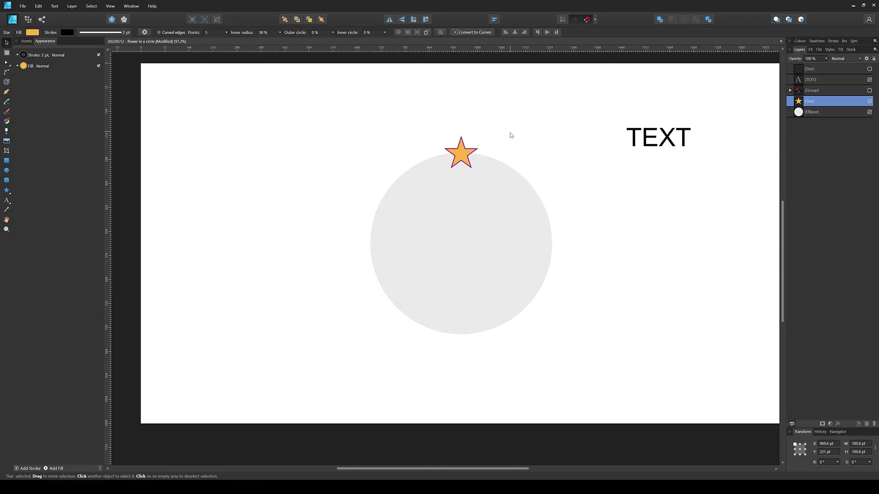
pyautogui.click(511, 136)
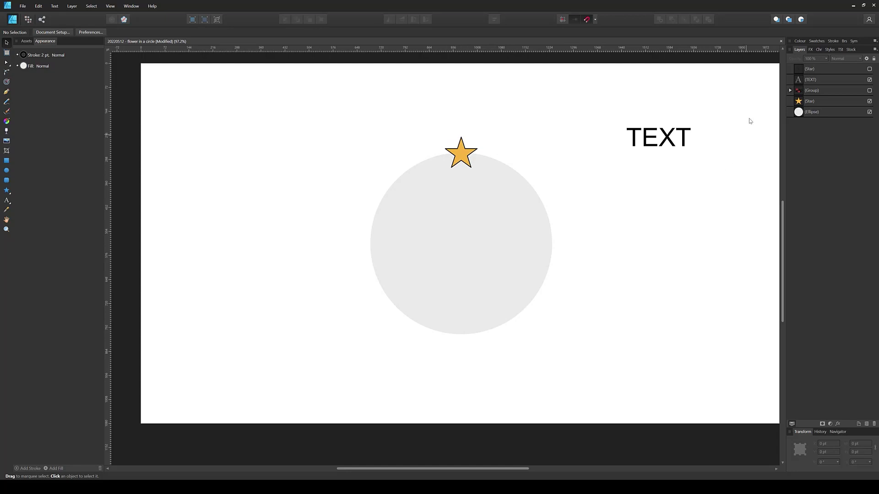
# Show the hidden six-line guide star and flip it vertically.
pyautogui.click(870, 69)
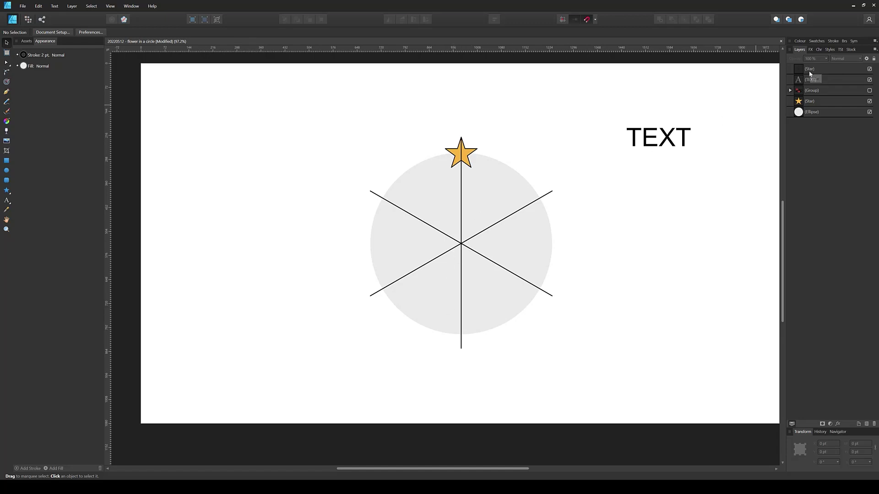
pyautogui.click(814, 70)
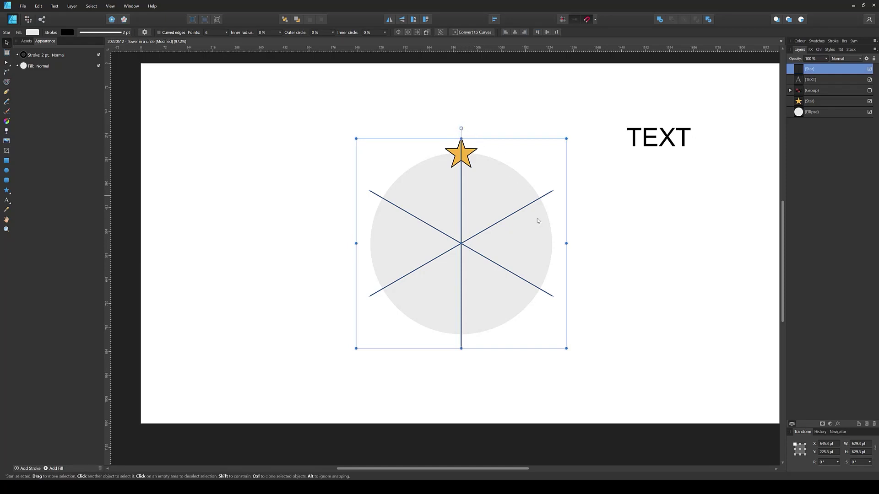
pyautogui.click(402, 19)
# Set the guide star's number of points to 17 so the orange star fits between two neighbouring lines.
pyautogui.click(226, 32)
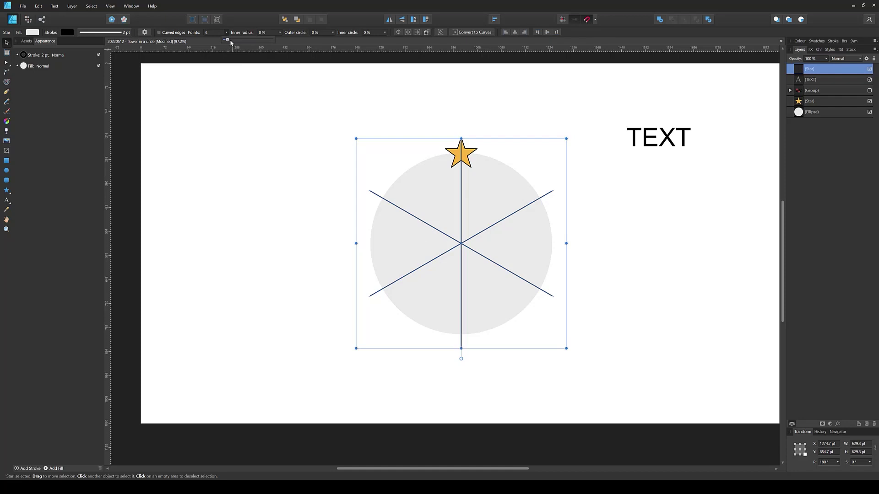
pyautogui.moveTo(227, 40); pyautogui.dragTo(237, 41)
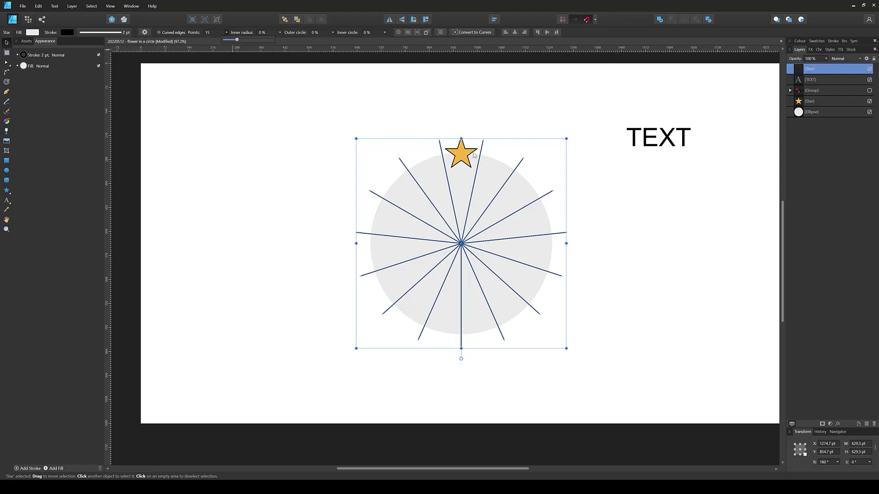
pyautogui.scroll(3, 477, 145)
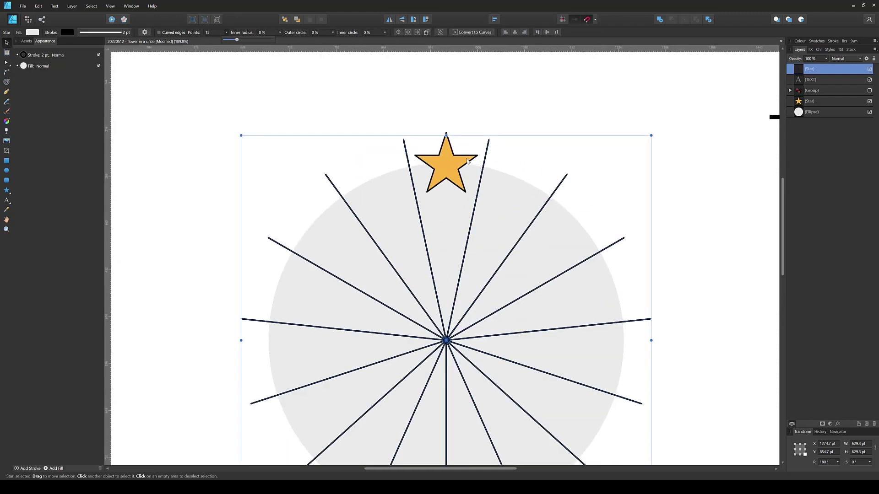
pyautogui.scroll(-1, 466, 169)
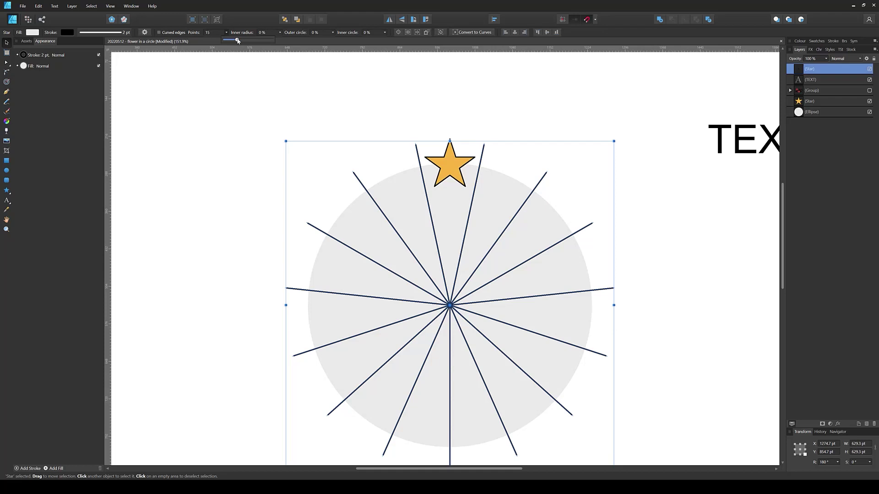
pyautogui.moveTo(238, 41); pyautogui.dragTo(239, 41)
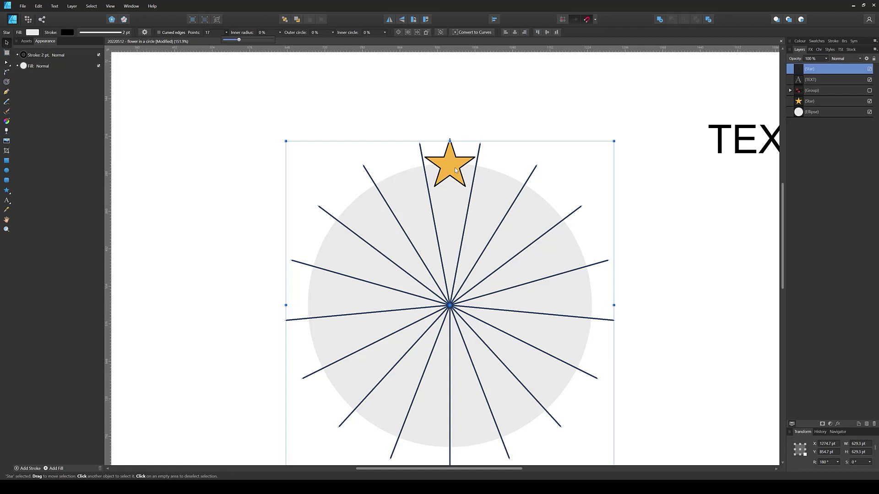
pyautogui.scroll(-2, 451, 110)
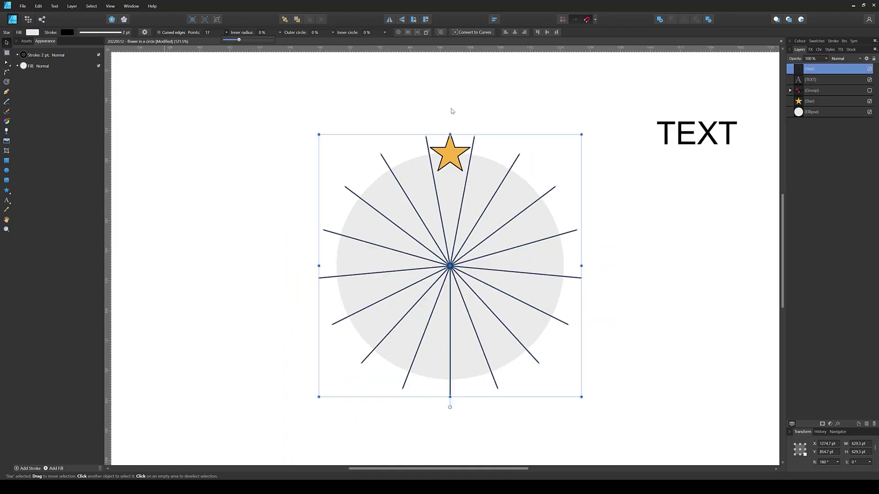
pyautogui.click(513, 119)
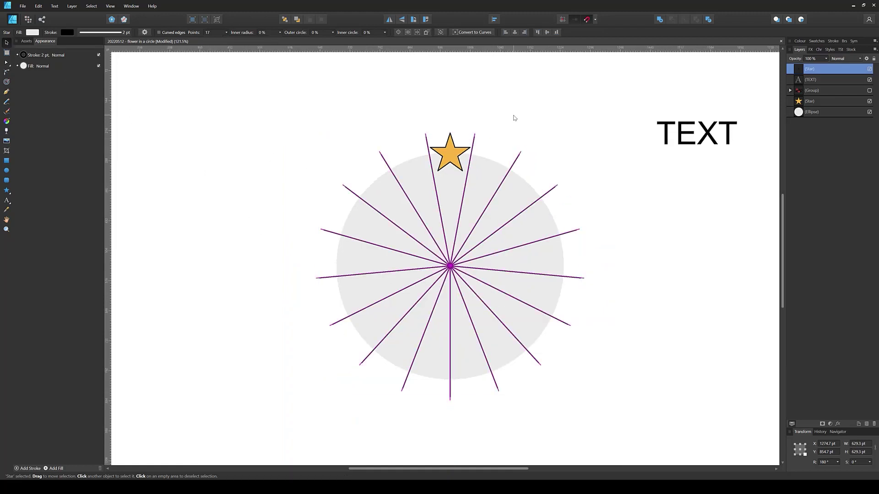
# Enable the orange star's transform origin and move it onto the centre of the circle where the guide lines meet.
pyautogui.click(451, 168)
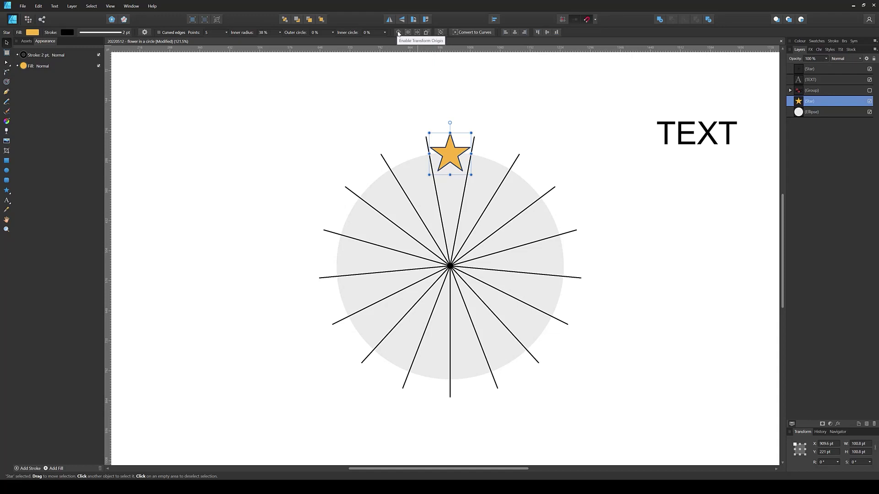
pyautogui.click(399, 33)
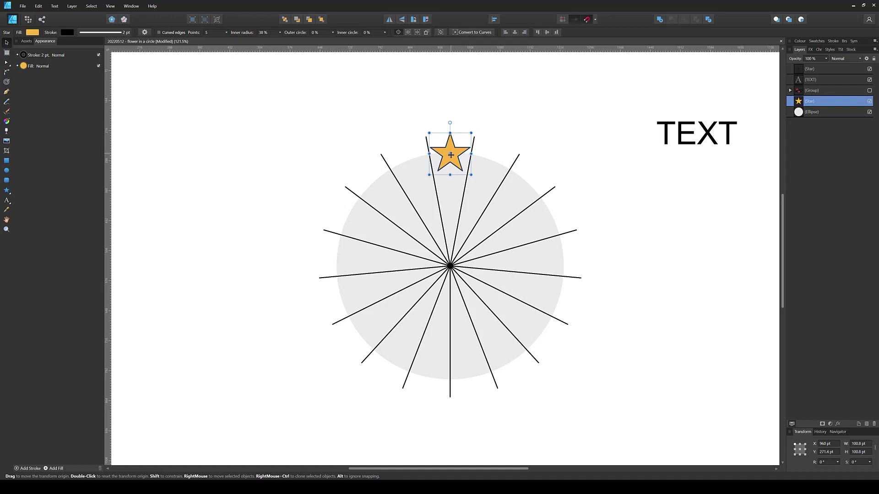
pyautogui.moveTo(451, 156); pyautogui.dragTo(450, 266)
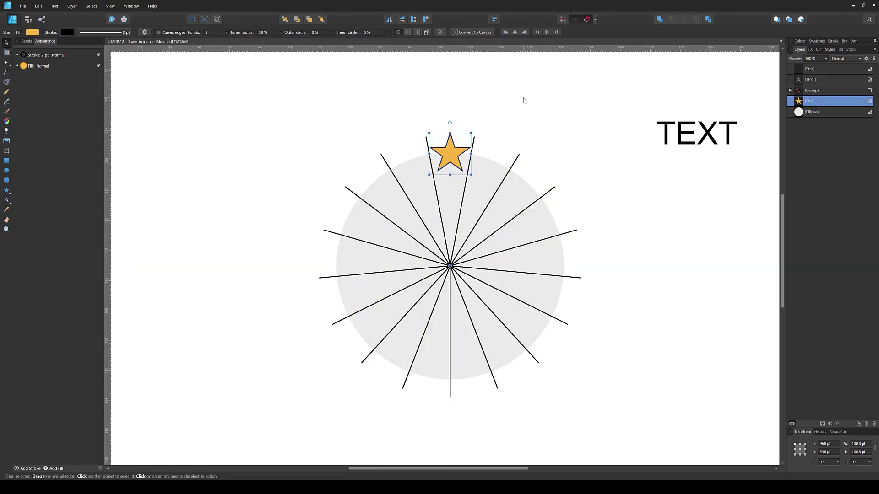
pyautogui.click(596, 20)
# Duplicate the orange star and rotate the copy clockwise by about 21.3° into the next gap between guide lines.
pyautogui.hotkey('ctrl', 'j')
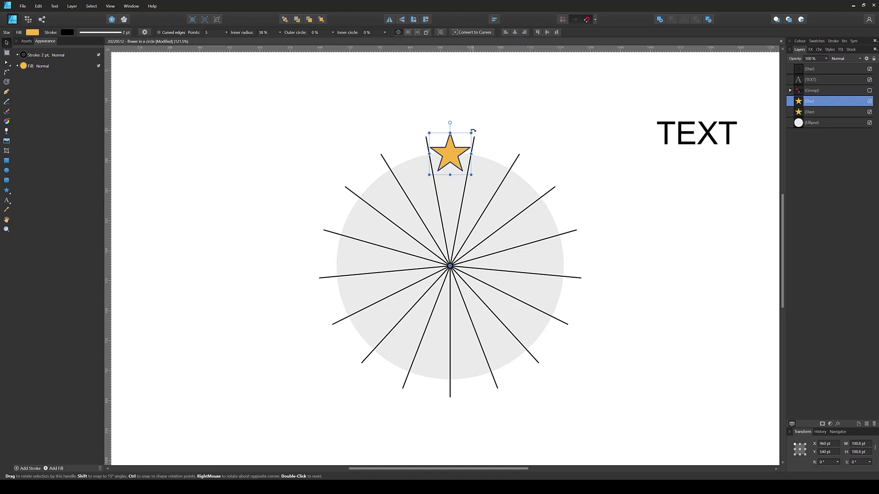
pyautogui.moveTo(473, 131); pyautogui.dragTo(513, 161)
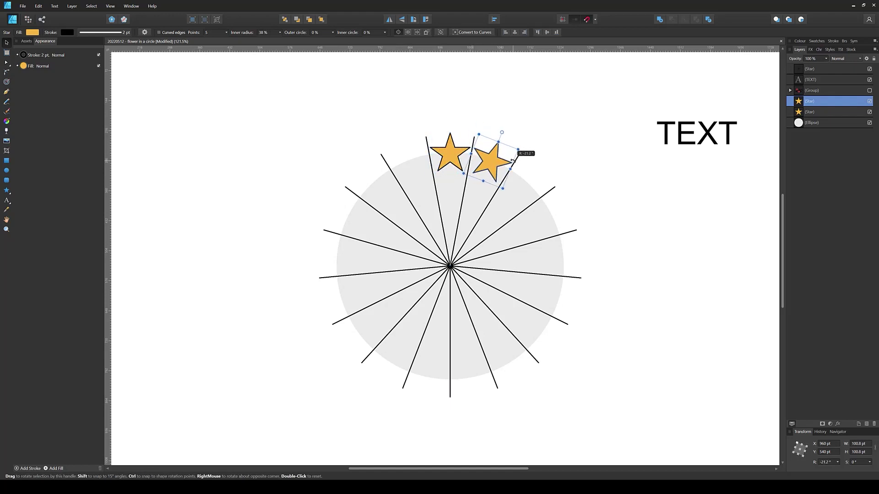
pyautogui.moveTo(513, 160); pyautogui.dragTo(513, 160)
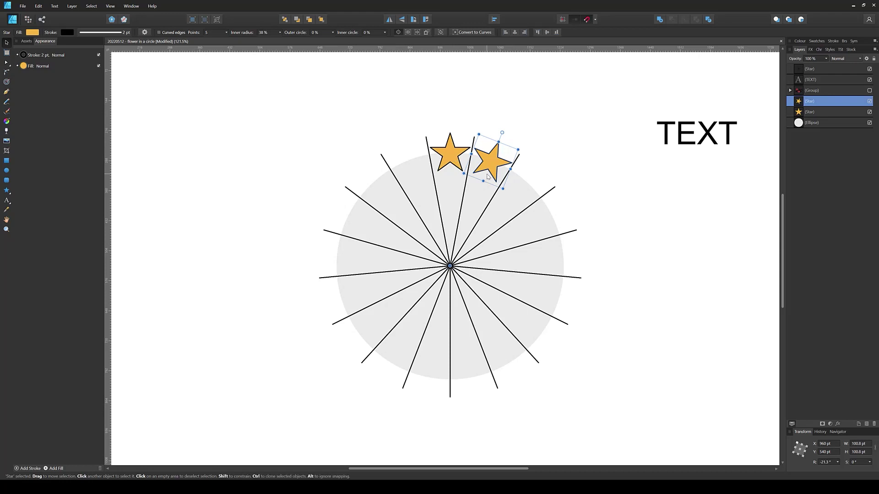
# Repeat the rotated duplication until 17 orange stars surround the circle.
pyautogui.hotkey('ctrl', 'j')
pyautogui.hotkey('ctrl', 'j')
pyautogui.hotkey('ctrl', 'j')
pyautogui.hotkey('ctrl', 'j')
pyautogui.hotkey('ctrl', 'j')
pyautogui.hotkey('ctrl', 'j')
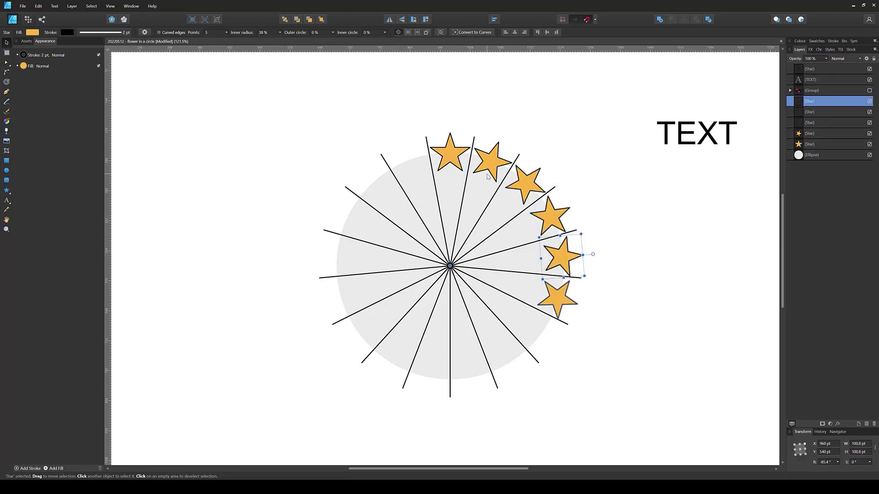
pyautogui.hotkey('ctrl', 'j')
pyautogui.hotkey('ctrl', 'j')
pyautogui.hotkey('ctrl', 'j')
pyautogui.hotkey('ctrl', 'j')
pyautogui.hotkey('ctrl', 'j')
pyautogui.hotkey('ctrl', 'j')
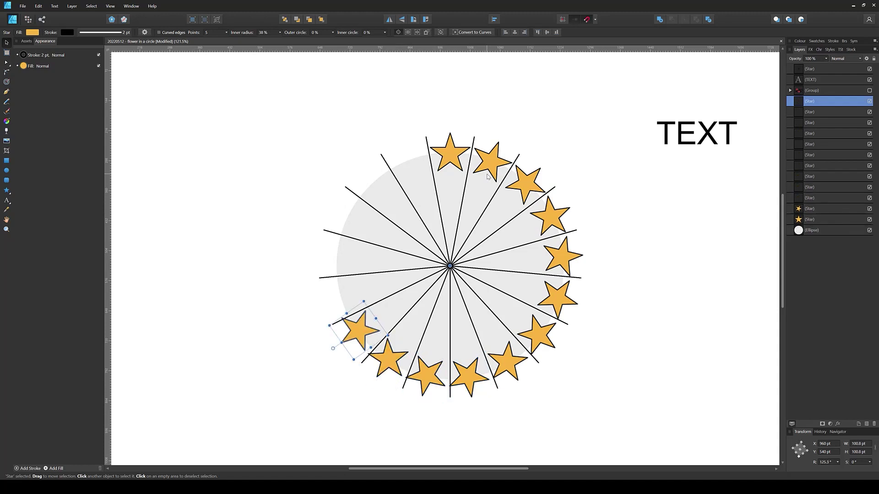
pyautogui.hotkey('ctrl', 'j')
pyautogui.hotkey('ctrl', 'j')
pyautogui.hotkey('ctrl', 'j')
pyautogui.hotkey('ctrl', 'j')
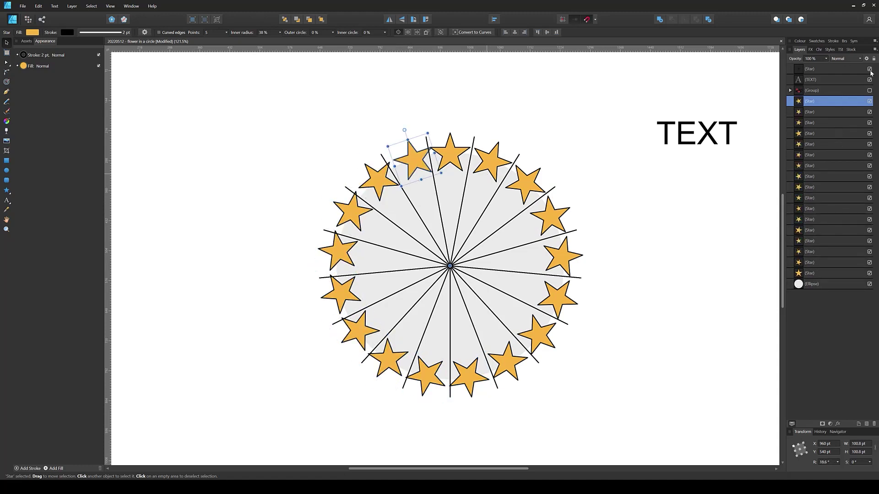
# Hide the 17-line guide star and inspect the spacing between the first and last stars of the ring.
pyautogui.click(869, 69)
pyautogui.click(598, 178)
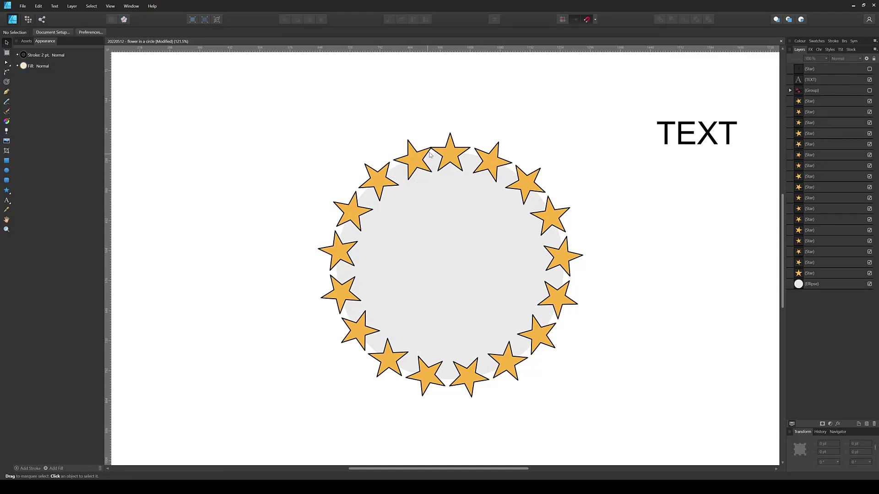
pyautogui.scroll(5, 424, 123)
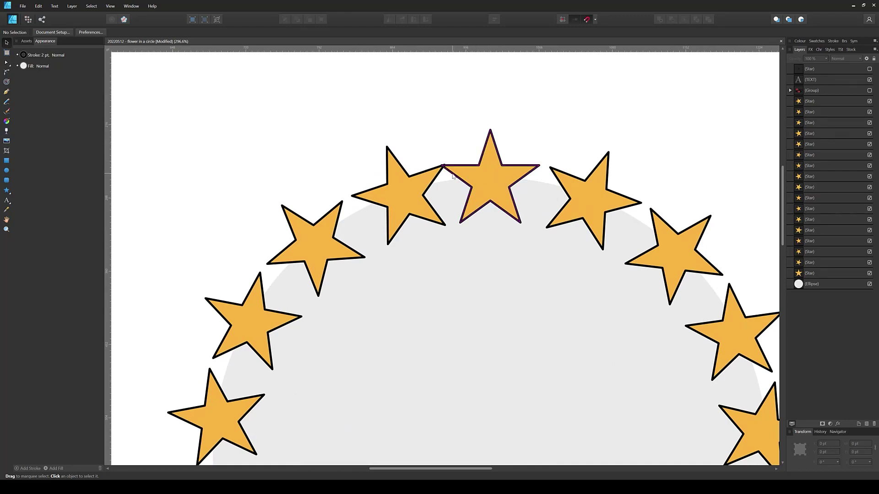
pyautogui.scroll(-5, 490, 175)
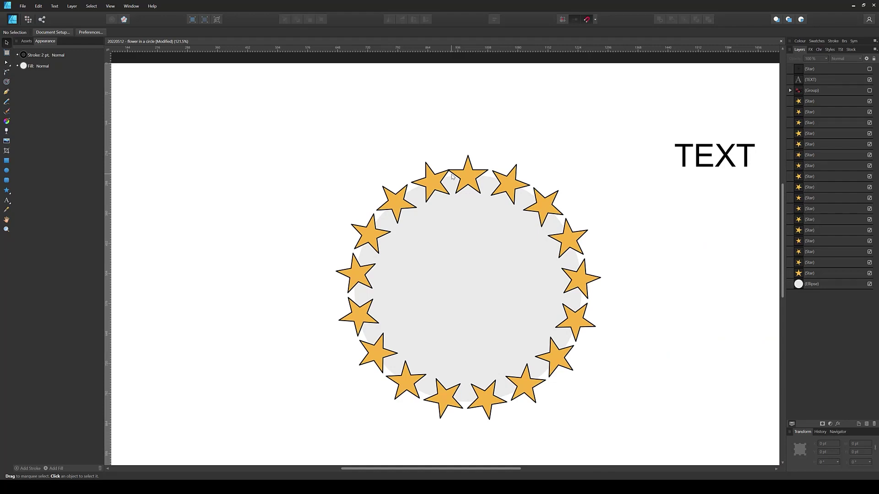
pyautogui.moveTo(494, 293); pyautogui.dragTo(458, 270)
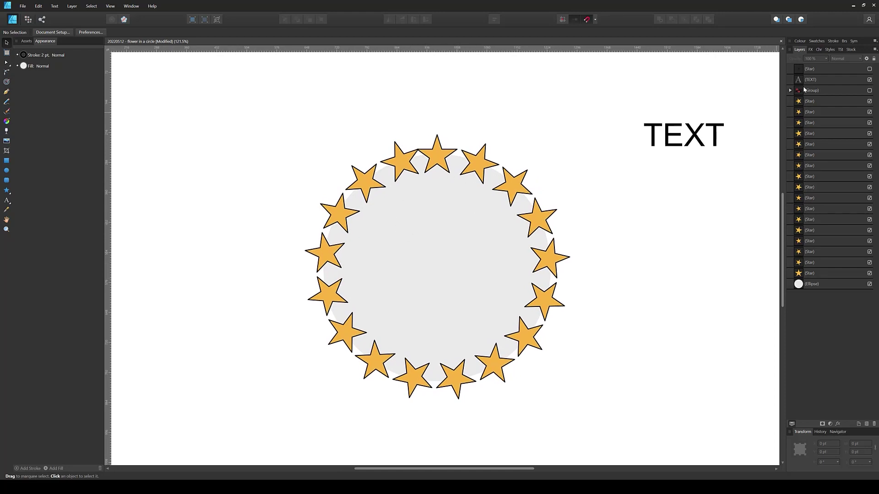
# Hide the text object and delete all the rotated star copies, keeping only the original orange star on the circle's edge.
pyautogui.click(869, 79)
pyautogui.click(810, 101)
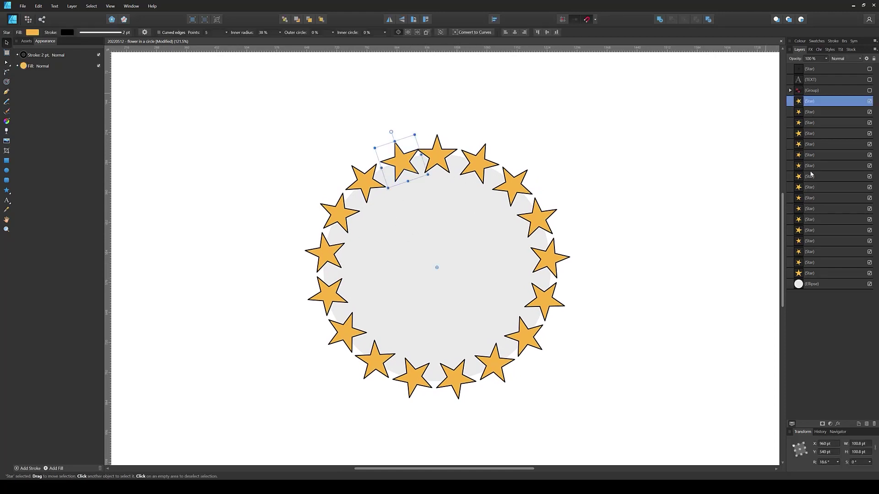
pyautogui.keyDown('shift'); pyautogui.click(797, 275); pyautogui.keyUp('shift')
pyautogui.press('Delete')
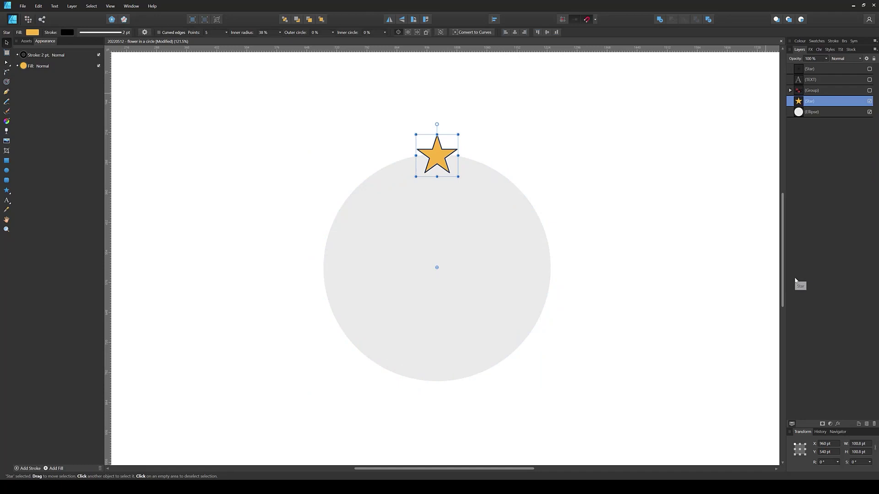
# Show the 17-line guide star and move it below the orange star in the layer order.
pyautogui.click(869, 68)
pyautogui.moveTo(806, 74); pyautogui.dragTo(806, 107)
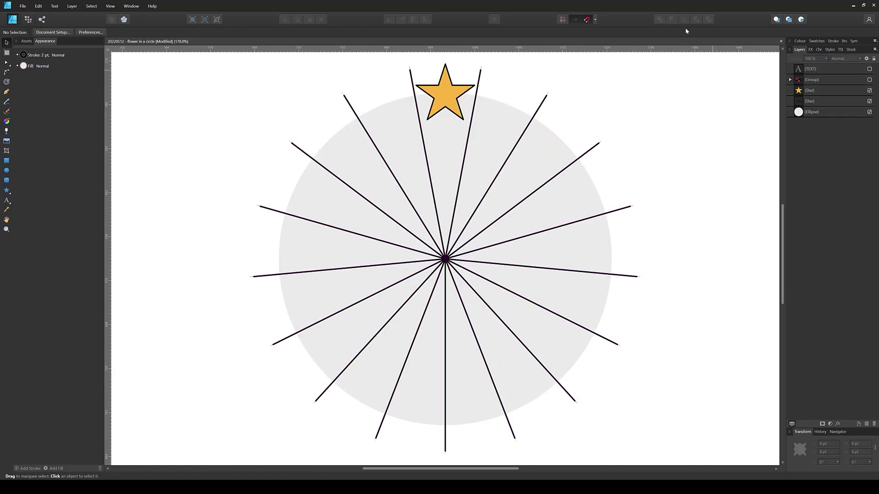
pyautogui.click(532, 148)
pyautogui.scroll(1, 533, 148)
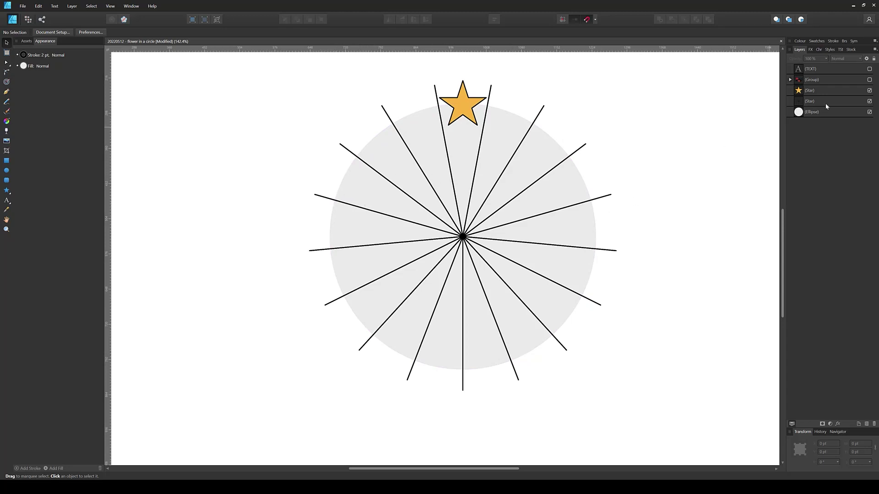
# Hide the line guide and select the grey circle to examine its full outline.
pyautogui.click(870, 102)
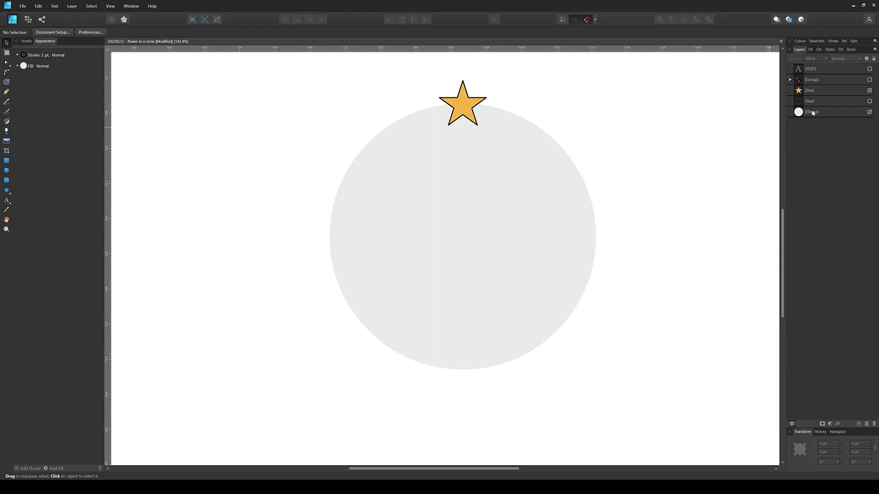
pyautogui.click(482, 173)
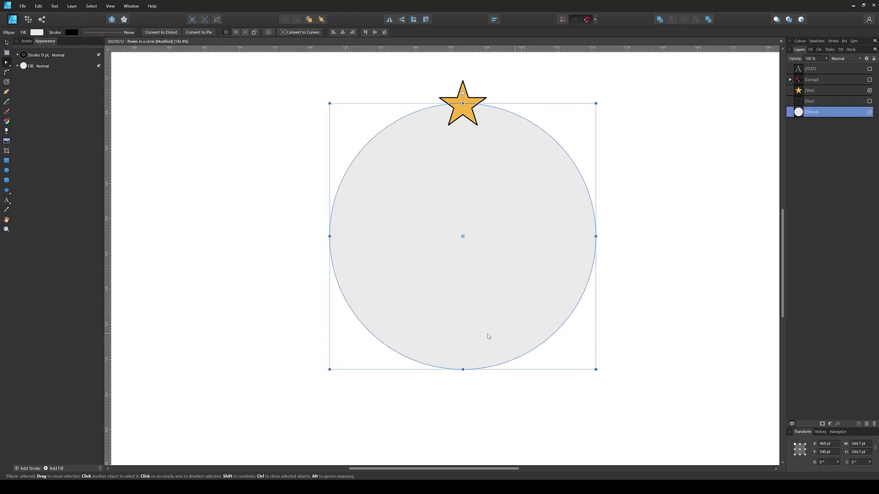
pyautogui.click(7, 44)
pyautogui.click(733, 160)
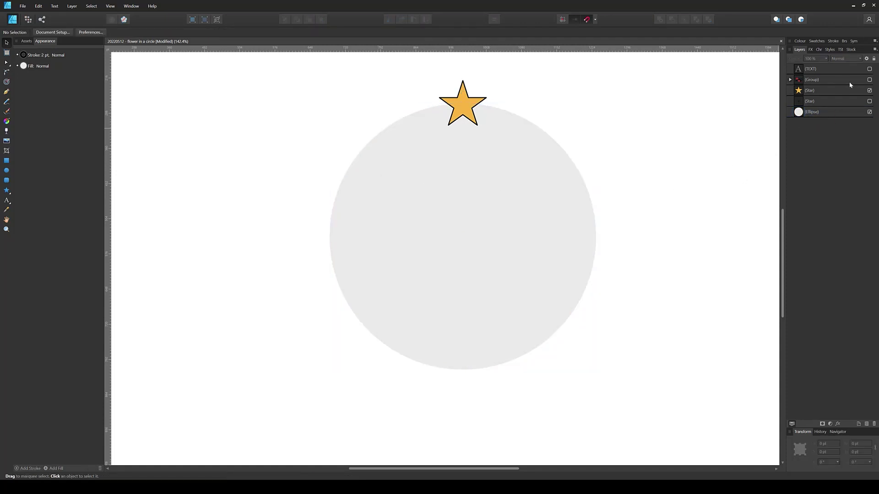
# Show the text object beside the circle and replace its wording with 360.
pyautogui.click(870, 69)
pyautogui.hscroll(2, 718, 159)
pyautogui.scroll(1, 718, 159)
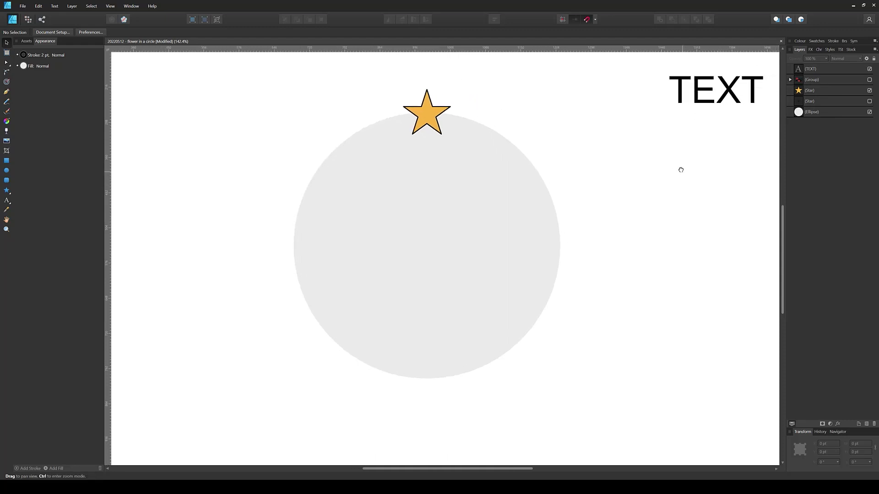
pyautogui.click(701, 112)
pyautogui.doubleClick(696, 103)
pyautogui.doubleClick(685, 103)
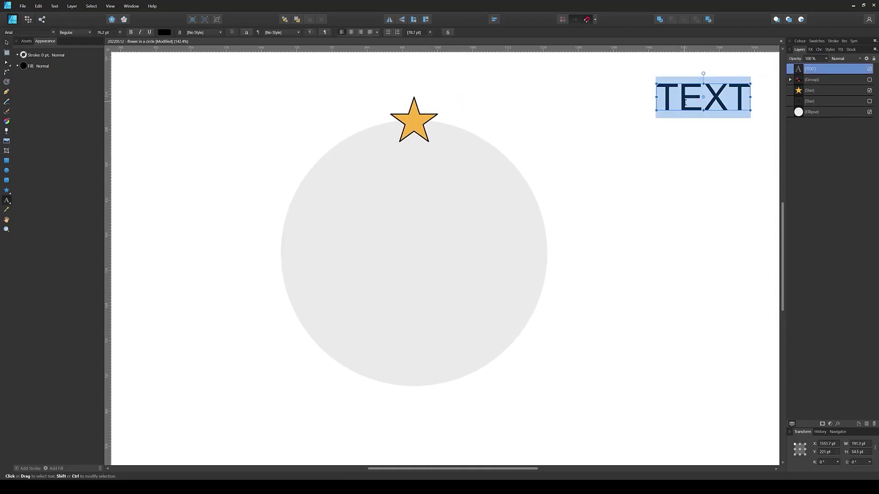
pyautogui.write('36')
pyautogui.write('0')
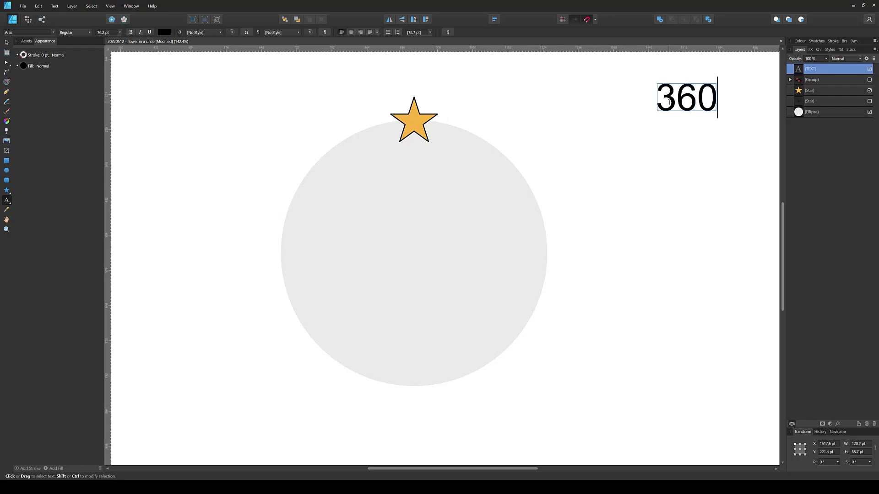
pyautogui.press('Return')
pyautogui.press('BackSpace')
pyautogui.click(7, 43)
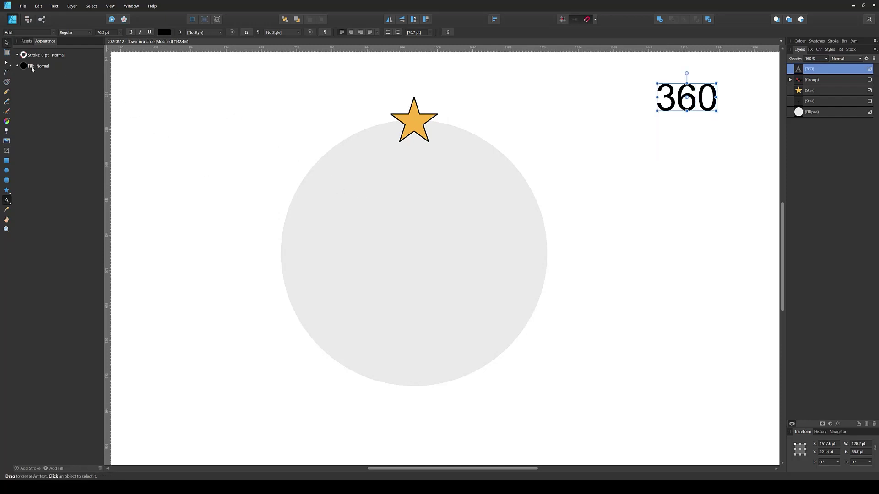
# Show the line guide again and select it to check its number of points.
pyautogui.click(870, 101)
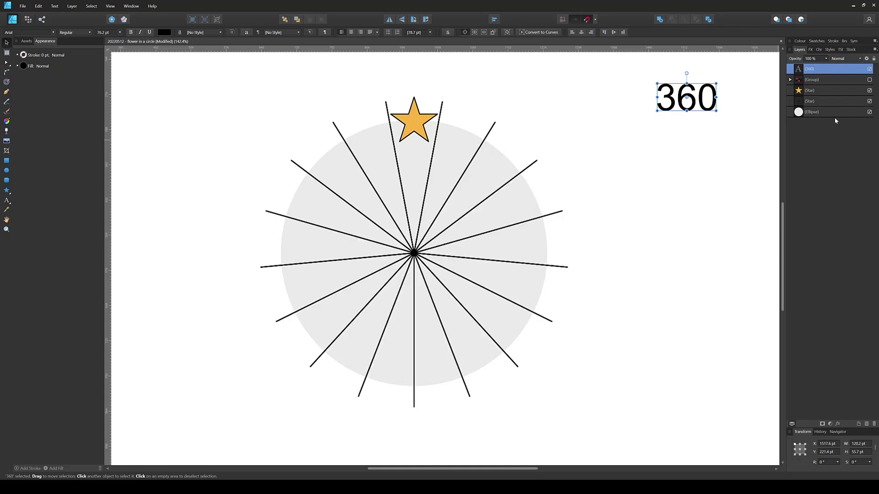
pyautogui.click(685, 212)
pyautogui.click(812, 103)
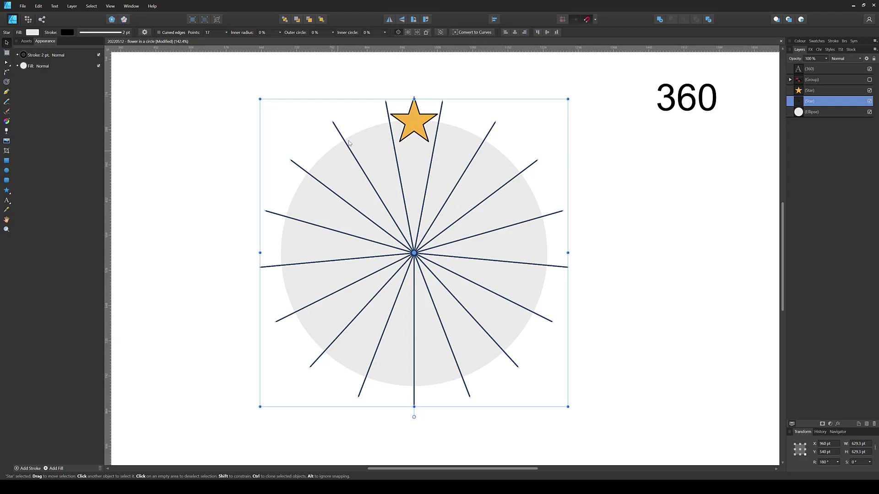
pyautogui.click(218, 36)
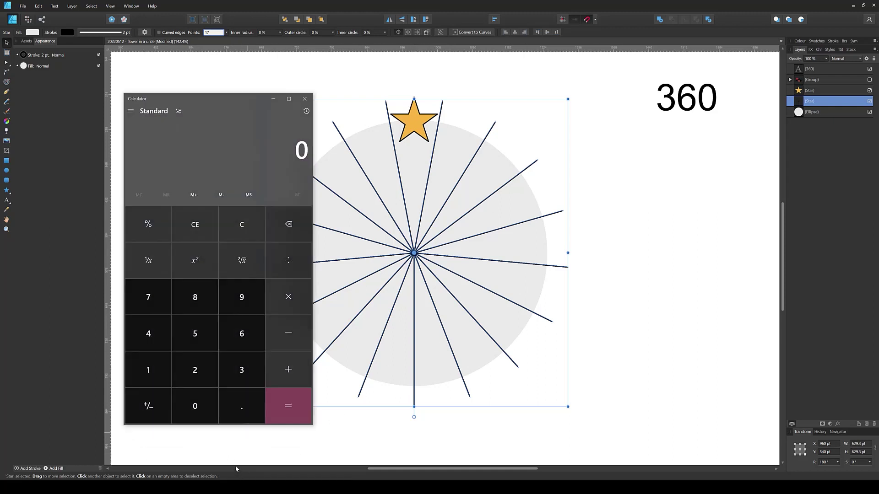
# Divide 360 by 17 in the Windows Calculator to get the rotation angle per star.
pyautogui.write('360')
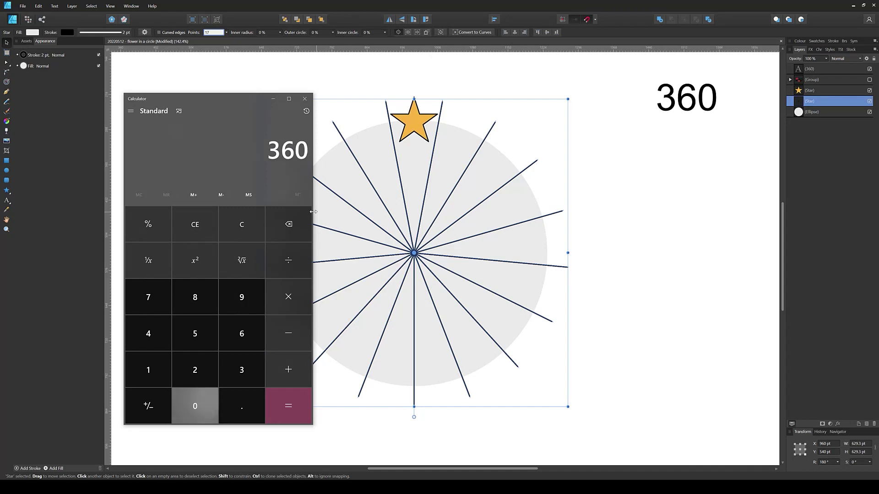
pyautogui.press('/')
pyautogui.write('17')
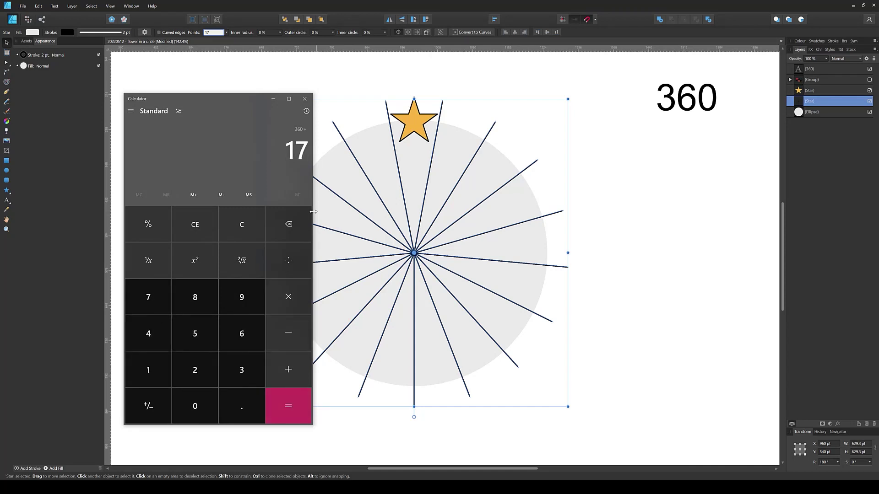
pyautogui.press('Return')
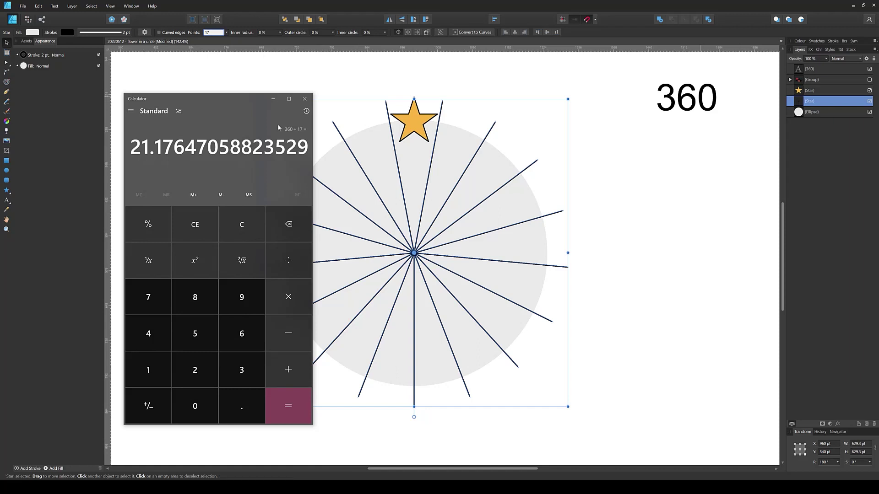
# Add a second line reading 21.17 under the 360 in the text object.
pyautogui.doubleClick(711, 100)
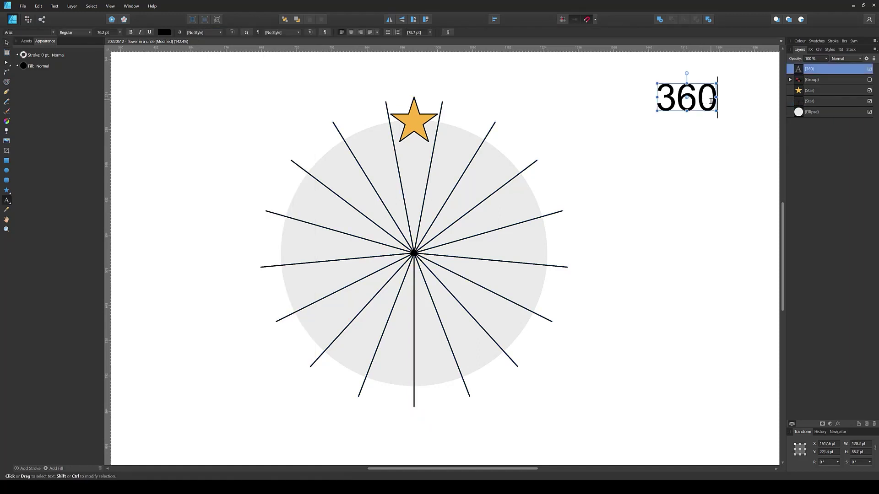
pyautogui.press('Return')
pyautogui.write('2')
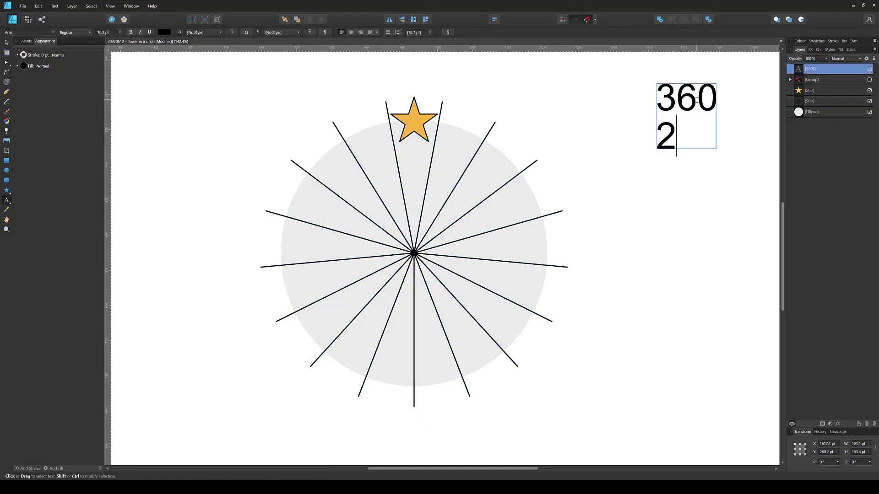
pyautogui.write('1.17')
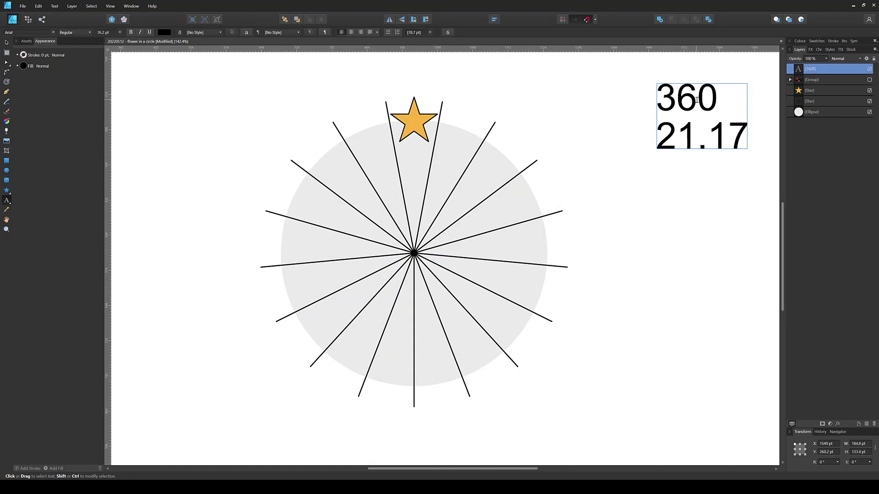
pyautogui.press('Escape')
pyautogui.click(716, 158)
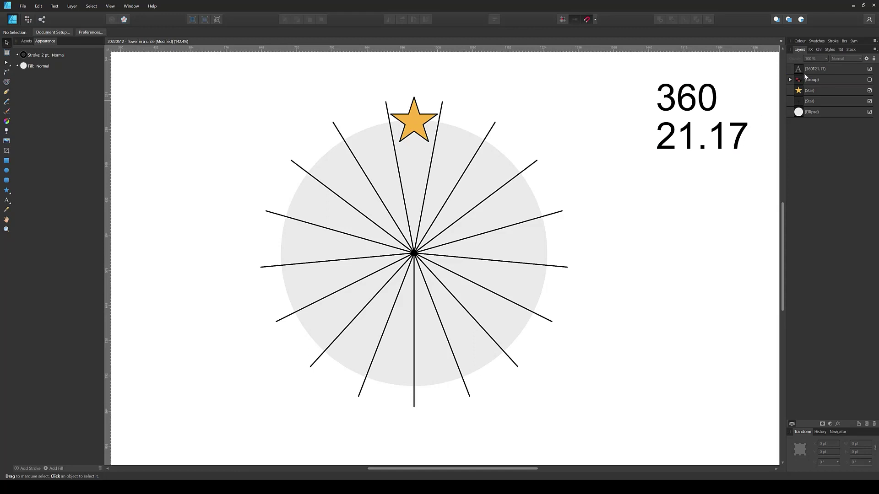
pyautogui.click(403, 127)
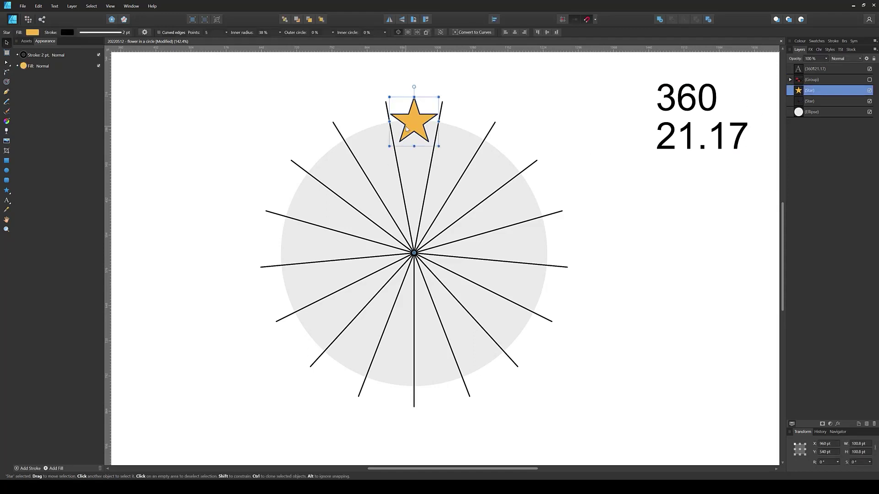
pyautogui.hotkey('ctrl', 'j')
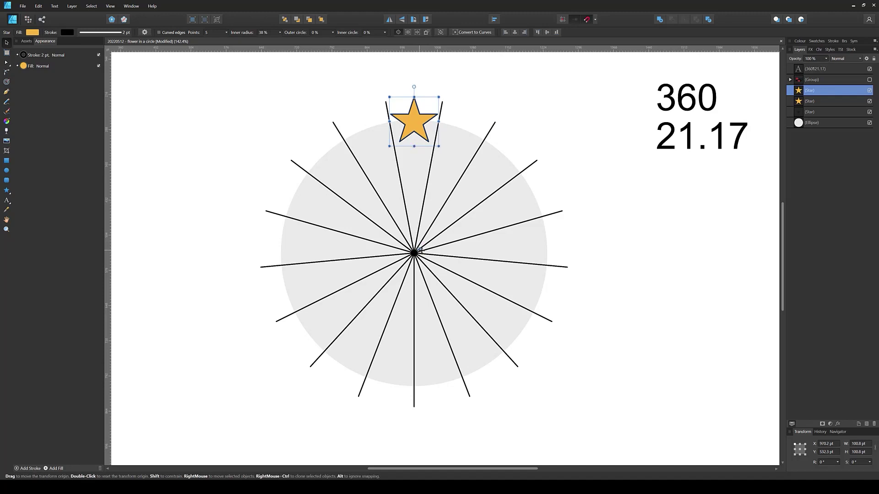
pyautogui.hotkey('ctrl', 'z')
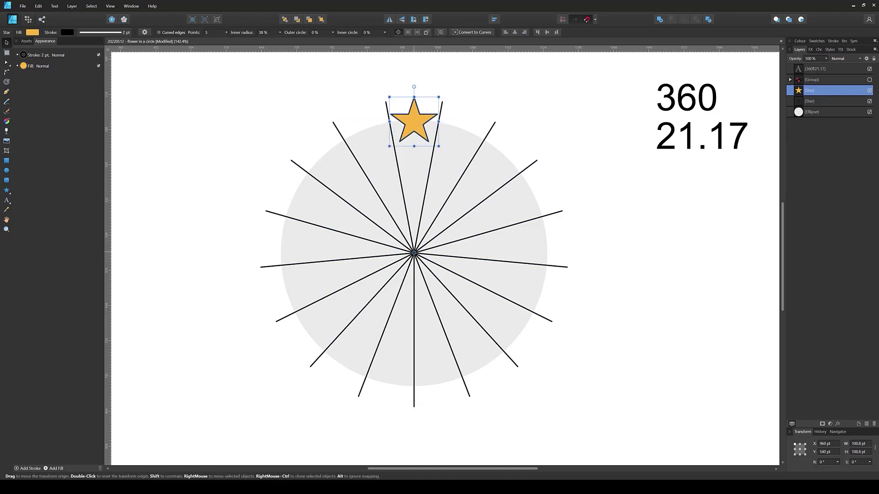
pyautogui.moveTo(414, 253); pyautogui.dragTo(414, 208)
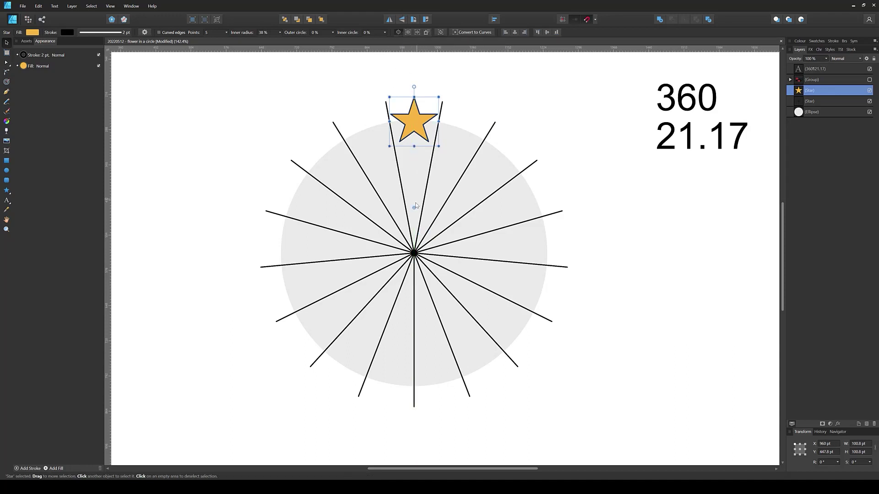
pyautogui.moveTo(414, 208); pyautogui.dragTo(414, 253)
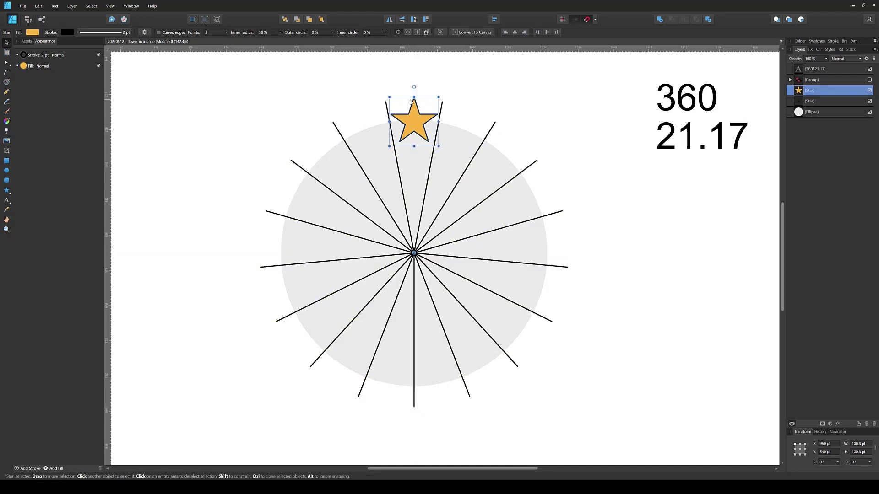
# Duplicate the orange star and set the copy's rotation to 21.17° around the circle's centre.
pyautogui.hotkey('ctrl', 'j')
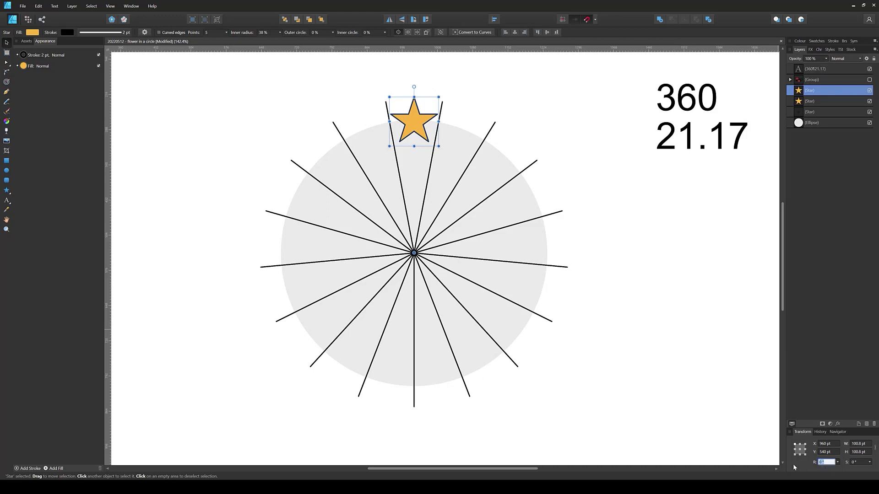
pyautogui.write('21.')
pyautogui.write('2')
pyautogui.press('Return')
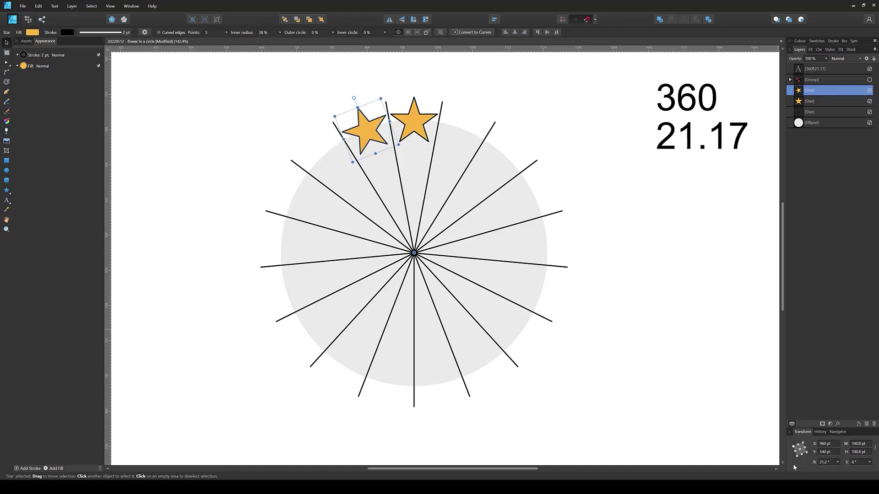
# Repeat the 21.17° rotated duplication until 17 orange stars fill the gaps around the circle.
pyautogui.hotkey('ctrl', 'j')
pyautogui.hotkey('ctrl', 'j')
pyautogui.hotkey('ctrl', 'j')
pyautogui.hotkey('ctrl', 'j')
pyautogui.hotkey('ctrl', 'j')
pyautogui.hotkey('ctrl', 'j')
pyautogui.hotkey('ctrl', 'j')
pyautogui.hotkey('ctrl', 'j')
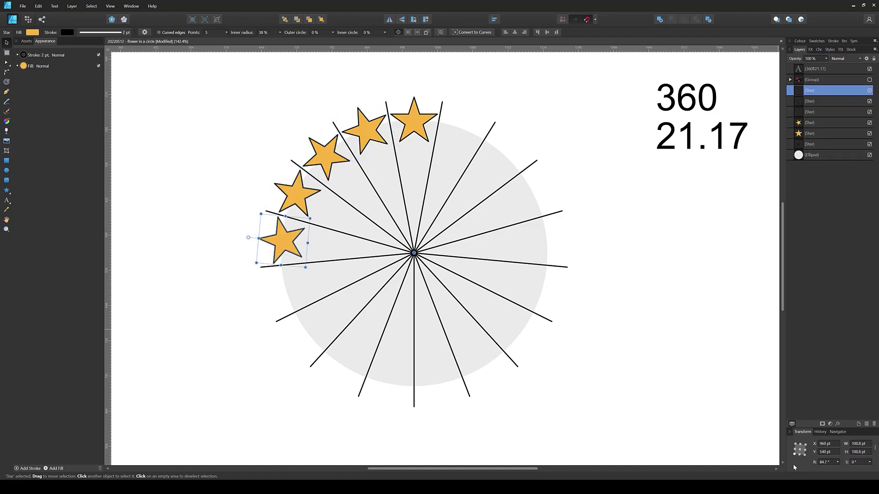
pyautogui.hotkey('ctrl', 'j')
pyautogui.hotkey('ctrl', 'j')
pyautogui.hotkey('ctrl', 'j')
pyautogui.hotkey('ctrl', 'j')
pyautogui.hotkey('ctrl', 'j')
pyautogui.hotkey('ctrl', 'j')
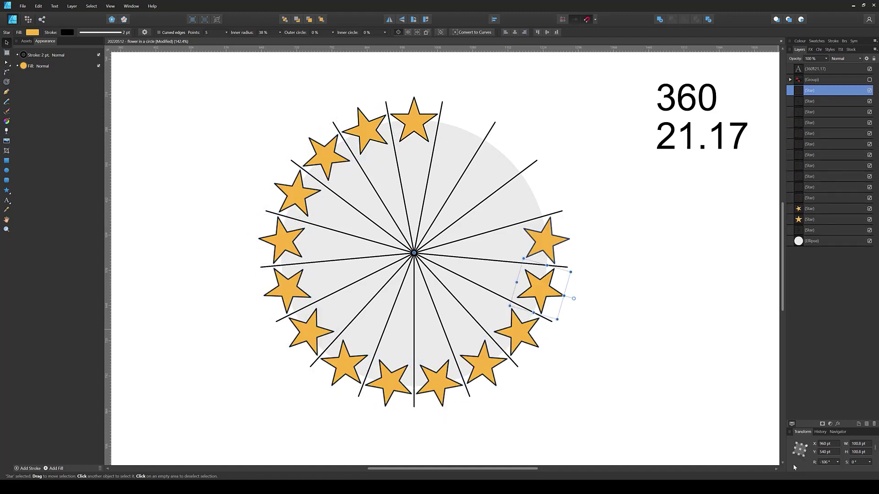
pyautogui.hotkey('ctrl', 'j')
pyautogui.hotkey('ctrl', 'j')
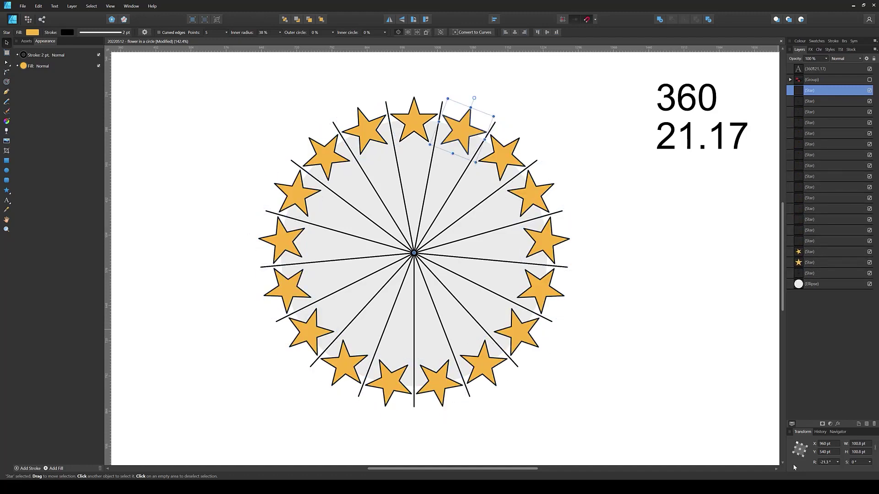
pyautogui.click(628, 177)
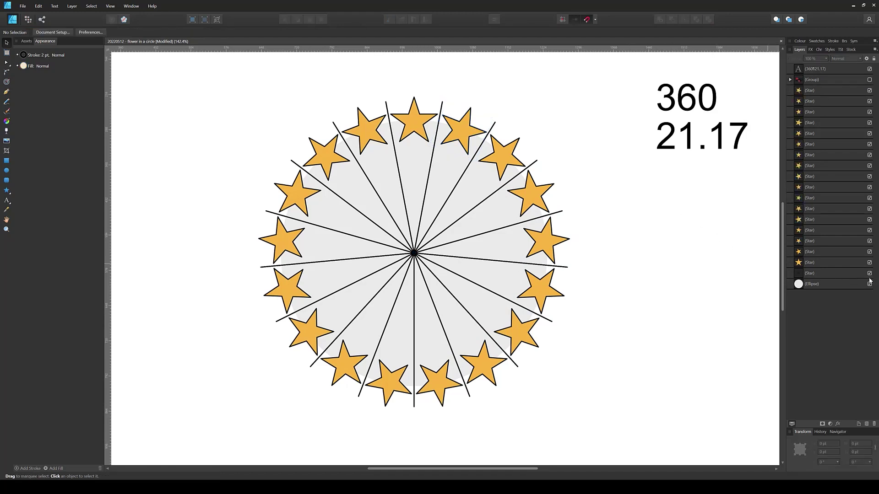
# Hide the line guide and inspect the spacing of the stars near the original one.
pyautogui.click(869, 273)
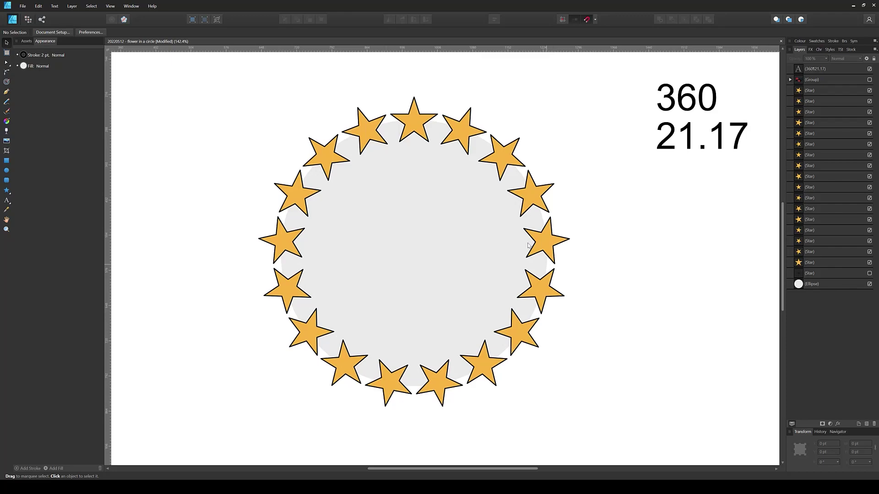
pyautogui.scroll(4, 444, 123)
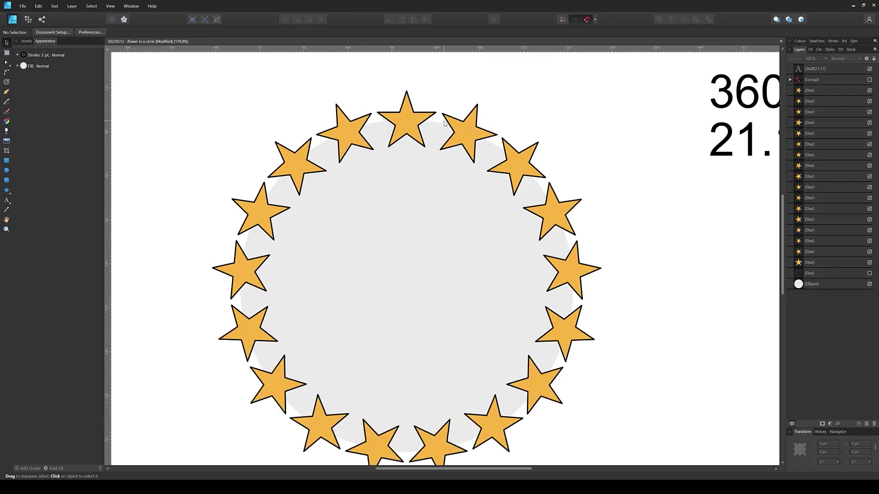
pyautogui.scroll(-3, 294, 123)
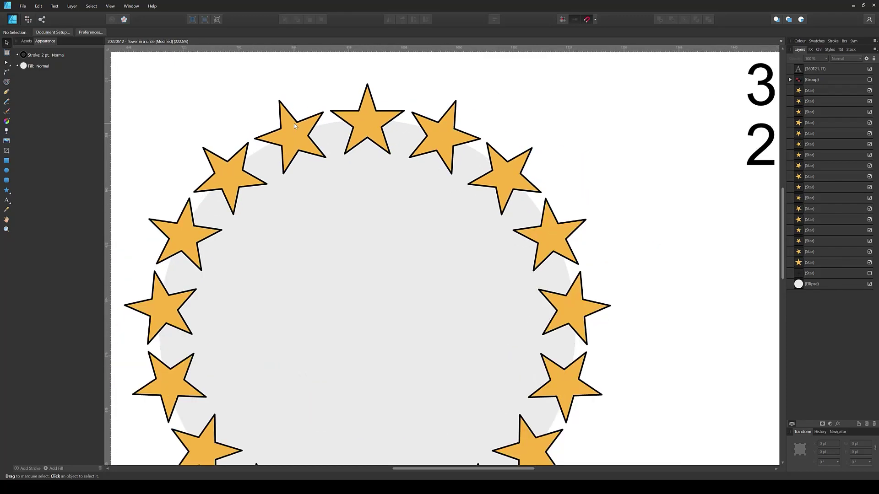
# Check the ring of 17 stars by selecting the duplicated stars and temporarily hiding the grey circle.
pyautogui.scroll(-1, 484, 344)
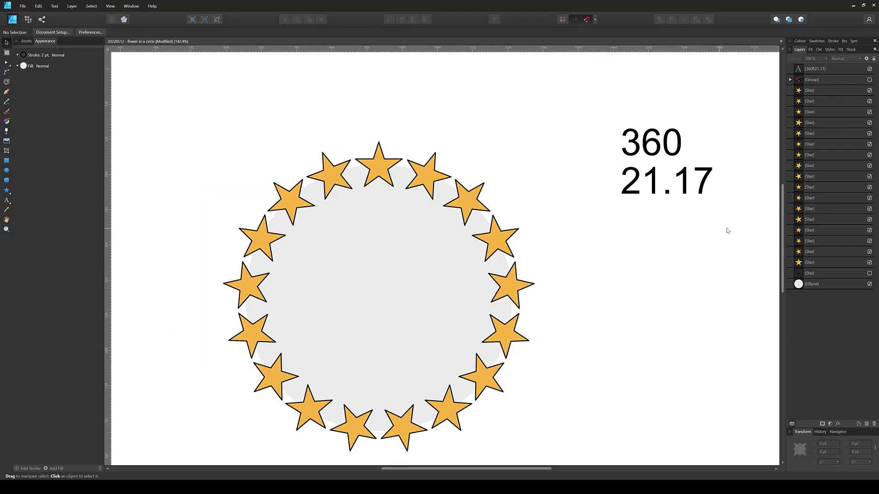
pyautogui.click(810, 252)
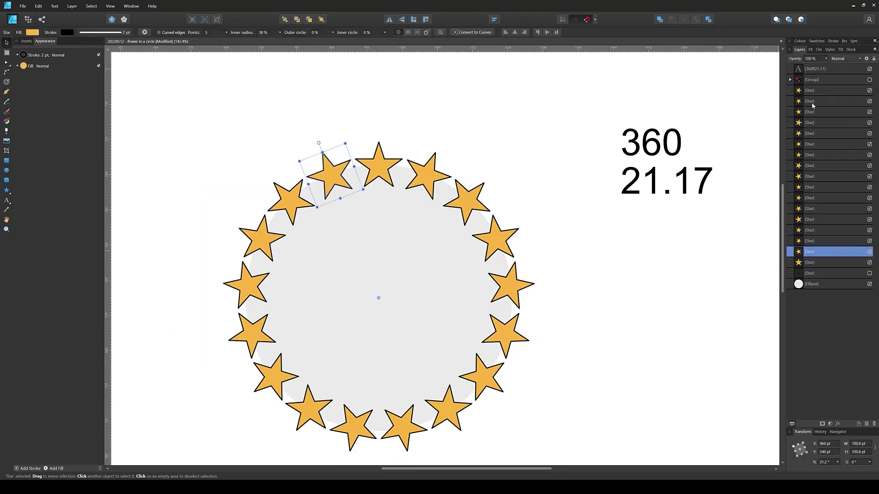
pyautogui.keyDown('shift'); pyautogui.click(811, 90); pyautogui.keyUp('shift')
pyautogui.scroll(-1, 593, 197)
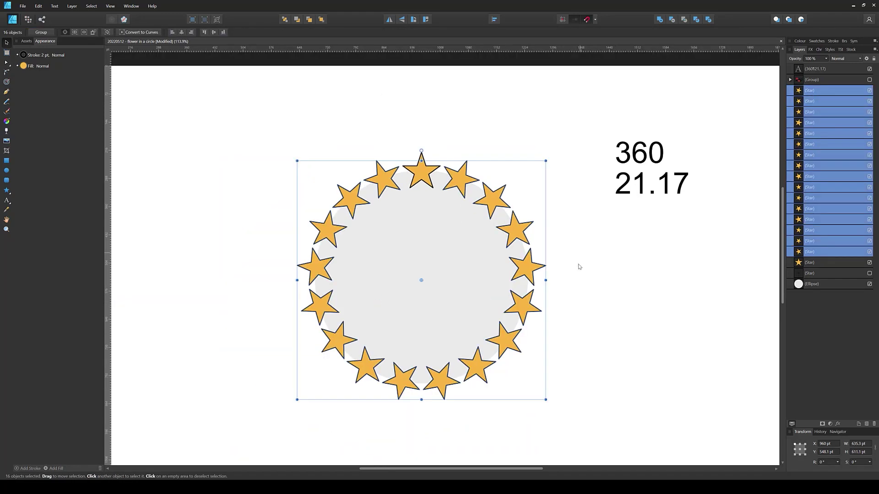
pyautogui.click(594, 197)
pyautogui.click(869, 285)
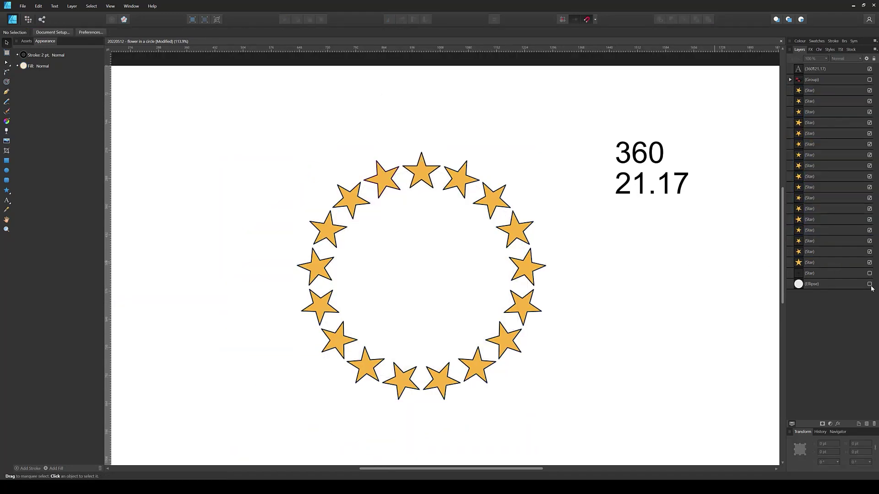
pyautogui.scroll(-2, 485, 183)
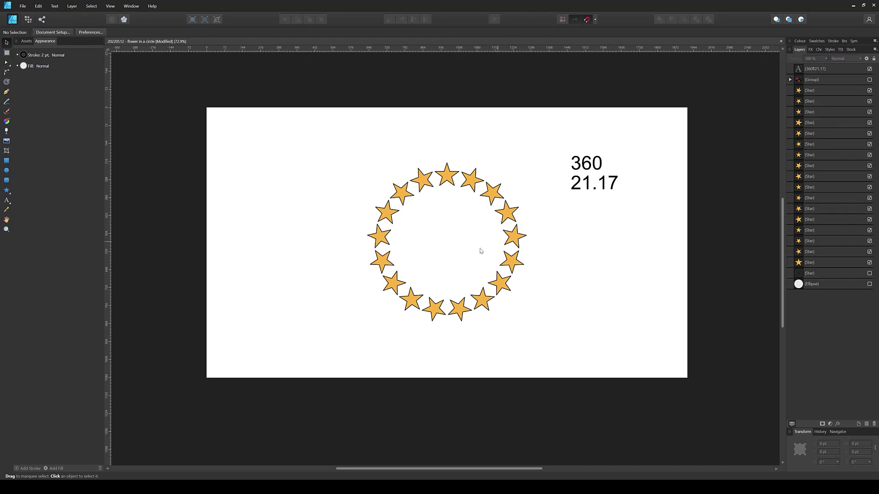
pyautogui.scroll(1, 513, 210)
pyautogui.click(869, 283)
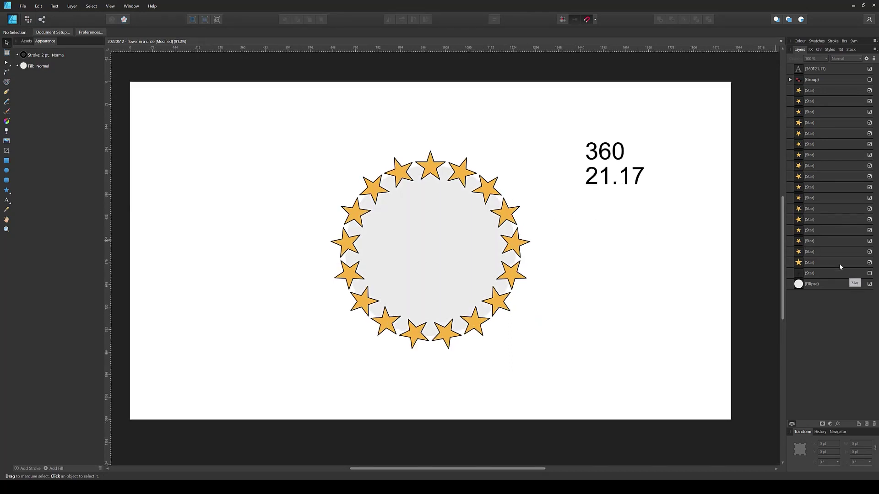
pyautogui.click(836, 253)
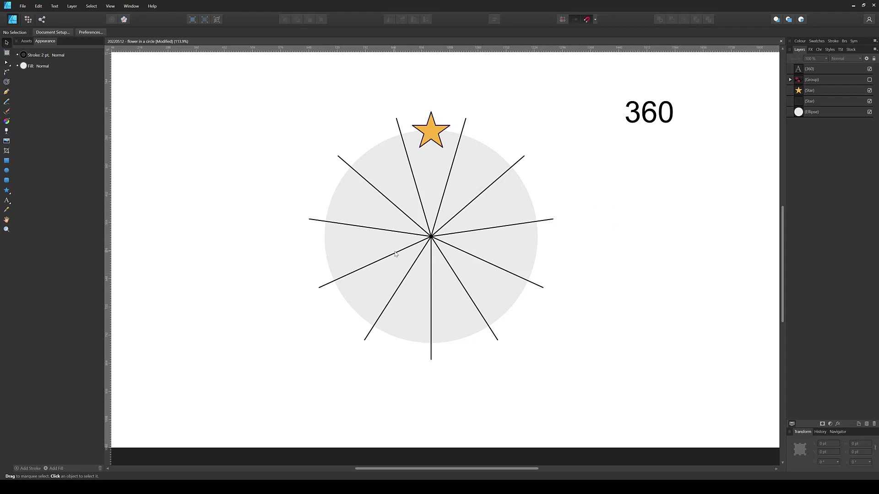
# Hide the orange star and show the red flower group between the two upper guide lines.
pyautogui.click(869, 90)
pyautogui.click(869, 79)
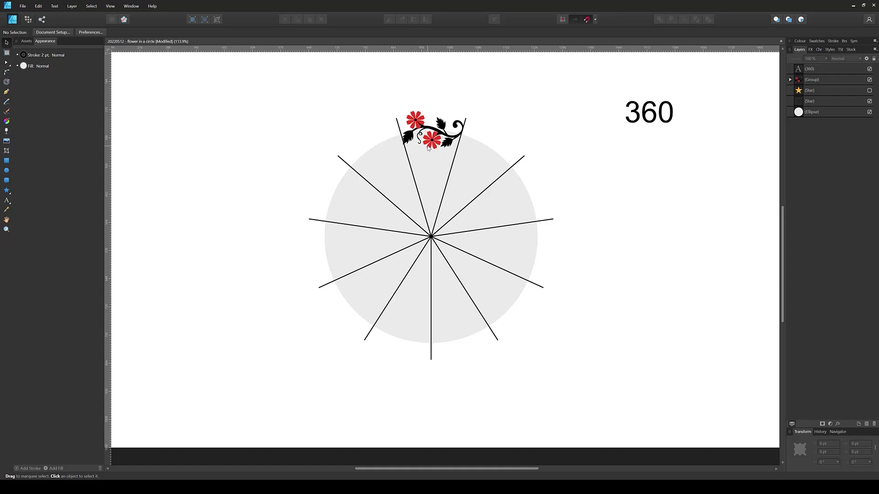
pyautogui.scroll(3, 428, 144)
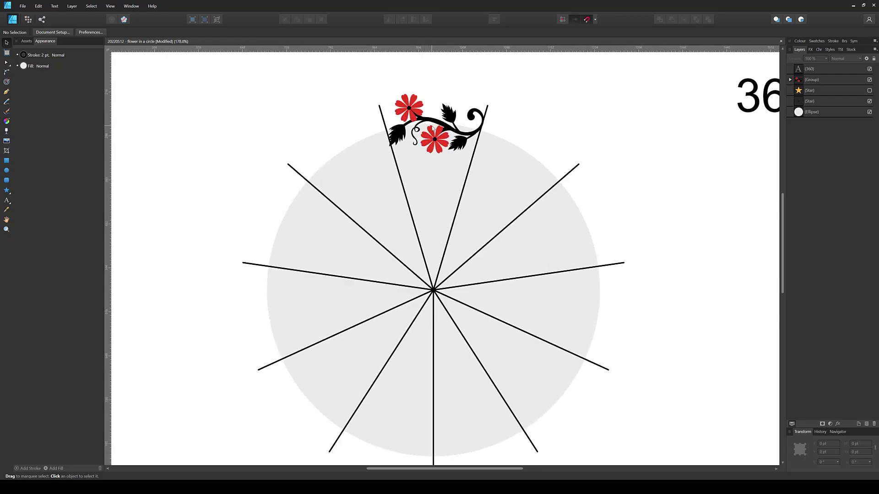
# Rotate the flower group 1.6° and reposition it to fit between the two upper guide lines.
pyautogui.click(433, 130)
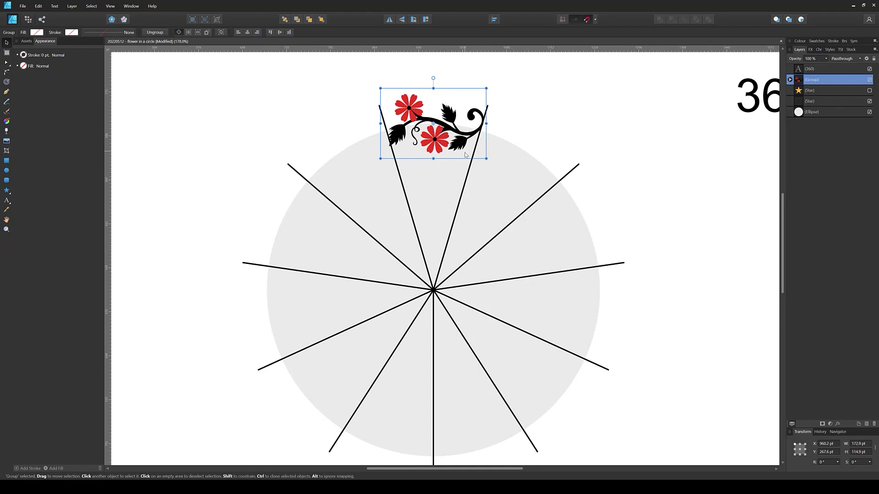
pyautogui.moveTo(456, 140)
pyautogui.mouseDown()
pyautogui.moveTo(441, 138)
pyautogui.moveTo(452, 139)
pyautogui.mouseUp()
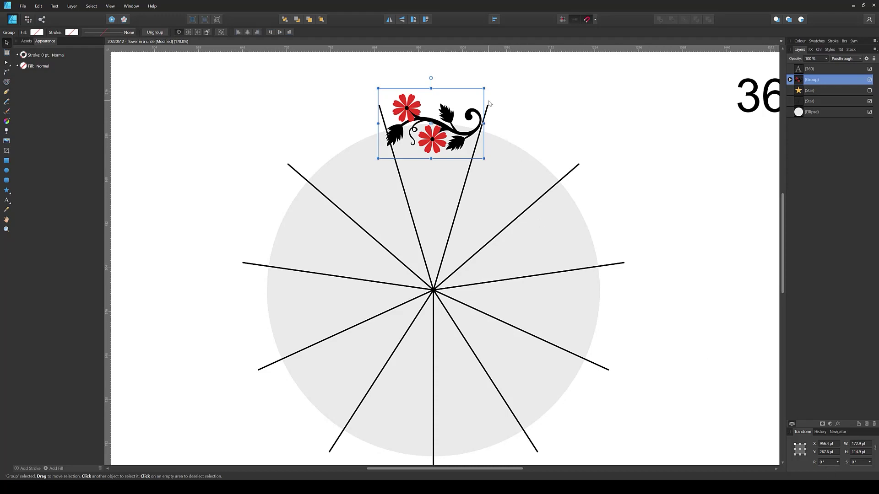
pyautogui.moveTo(487, 89); pyautogui.dragTo(488, 85)
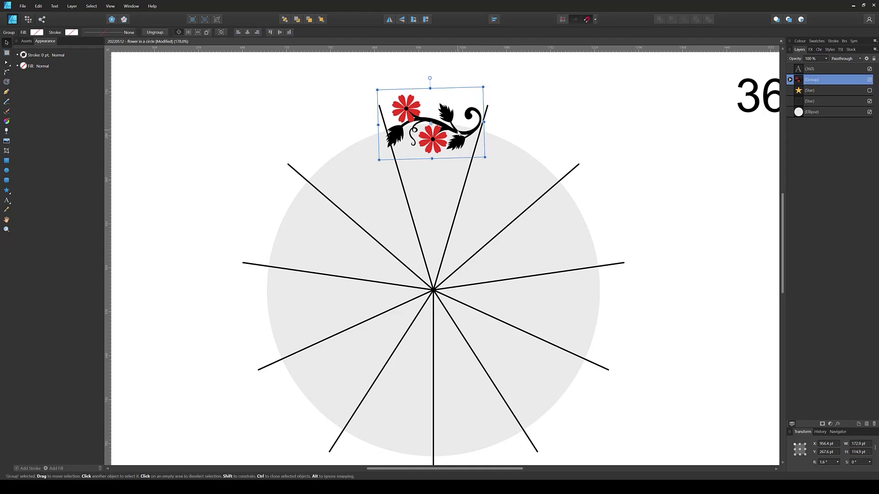
pyautogui.moveTo(454, 136); pyautogui.dragTo(456, 135)
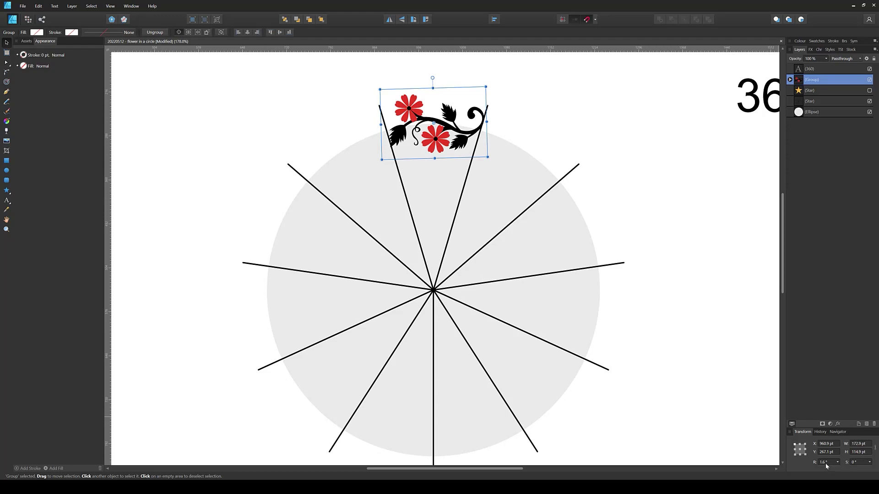
# Ungroup the flower artwork and regroup its objects so the bounding box is straight at 0° rotation.
pyautogui.rightClick(437, 138)
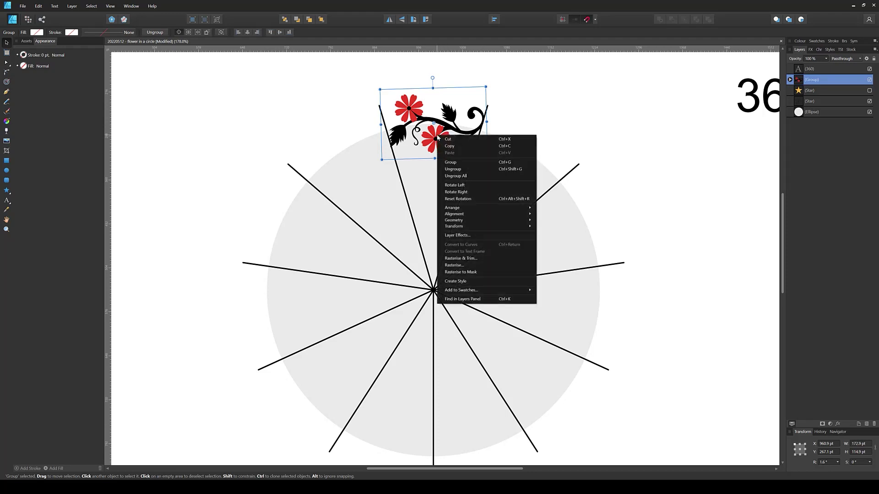
pyautogui.click(464, 170)
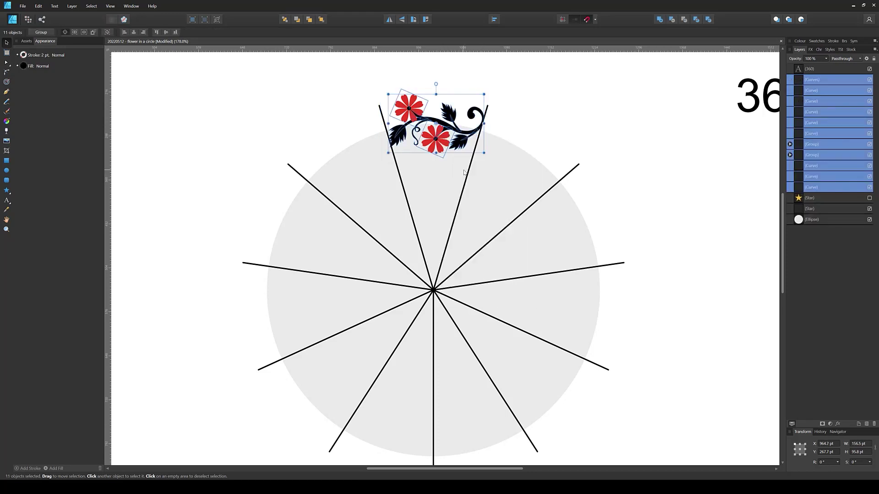
pyautogui.rightClick(446, 131)
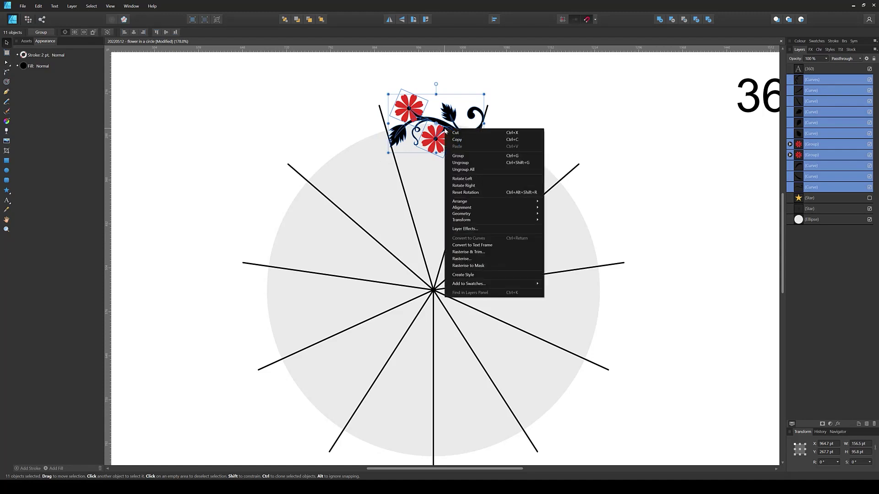
pyautogui.click(456, 157)
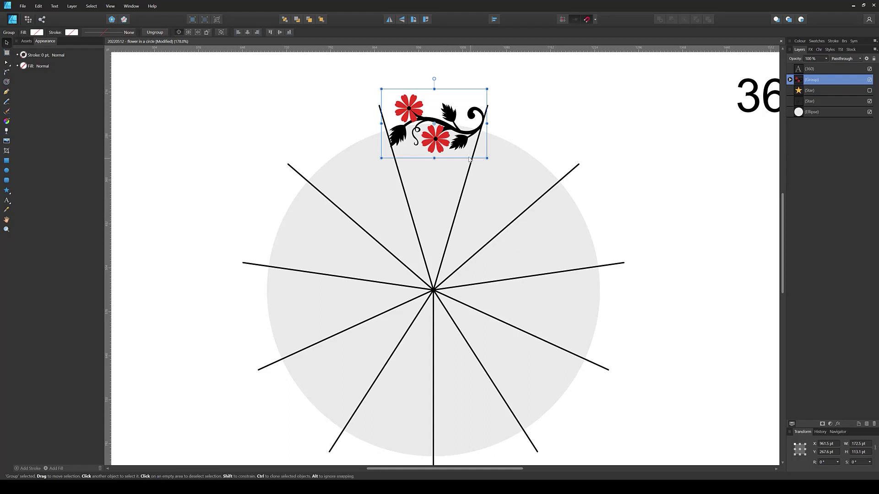
# Try the line guide with 9 points, restore it to 11 and check the flower's fit between the lines.
pyautogui.click(810, 103)
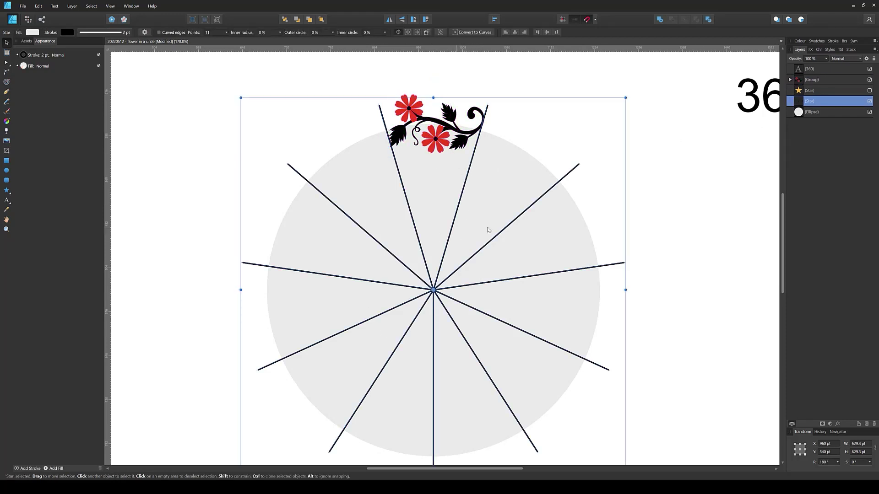
pyautogui.click(226, 32)
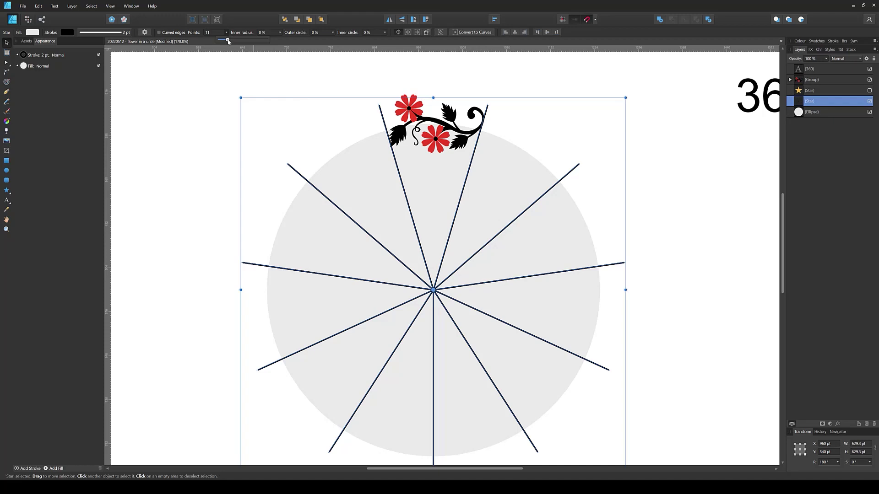
pyautogui.moveTo(228, 41); pyautogui.dragTo(226, 41)
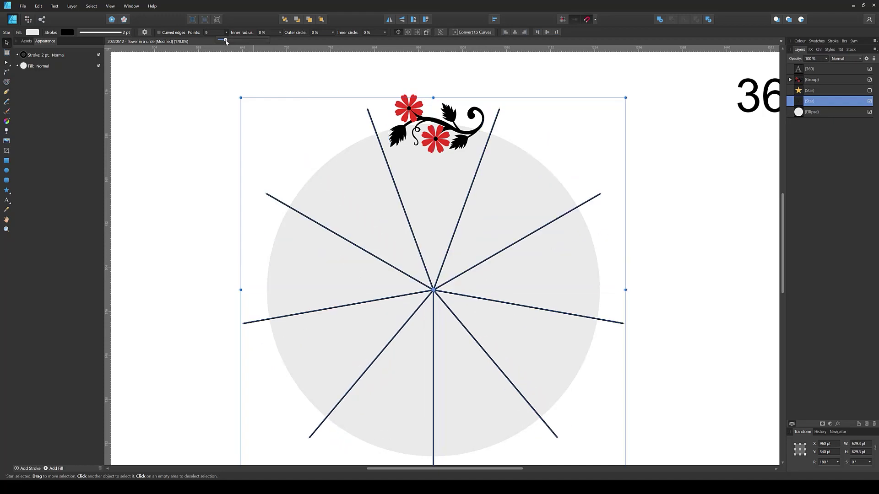
pyautogui.moveTo(226, 41); pyautogui.dragTo(228, 41)
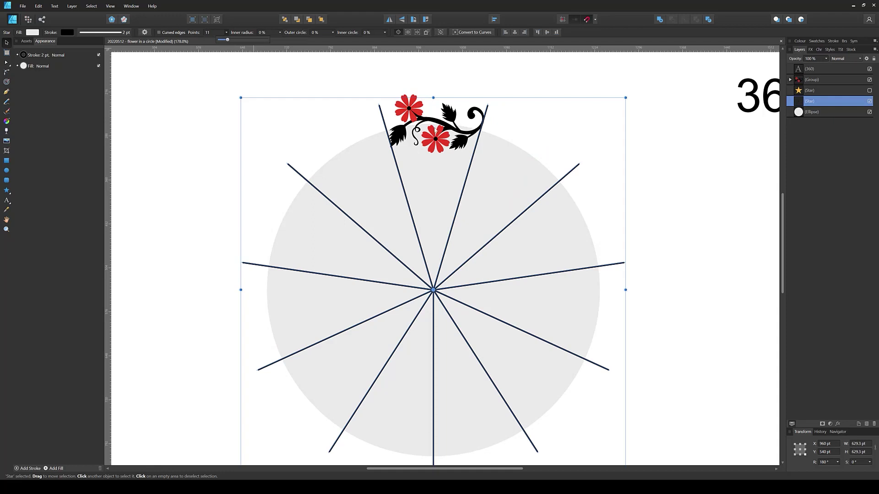
pyautogui.scroll(-1, 429, 125)
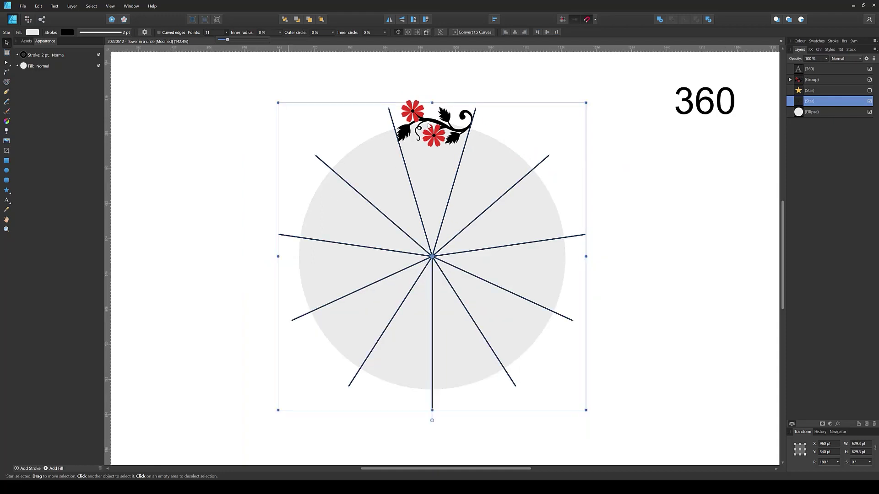
pyautogui.scroll(1, 429, 124)
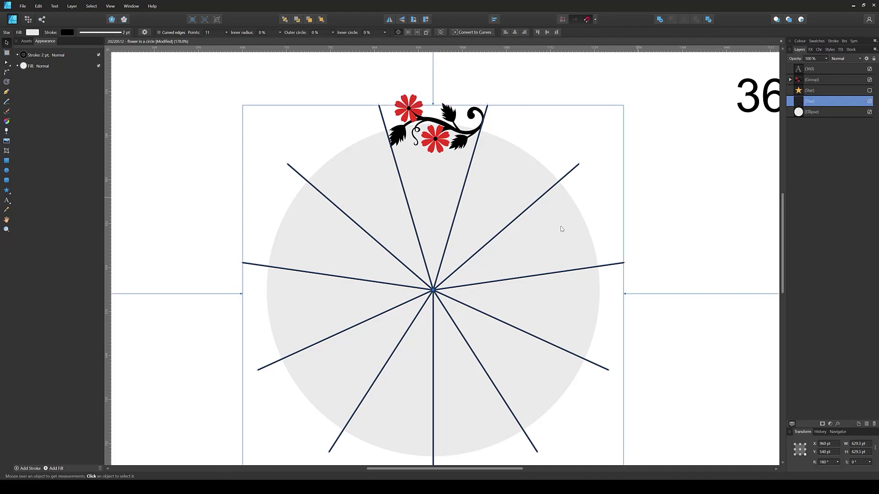
pyautogui.scroll(-1, 540, 225)
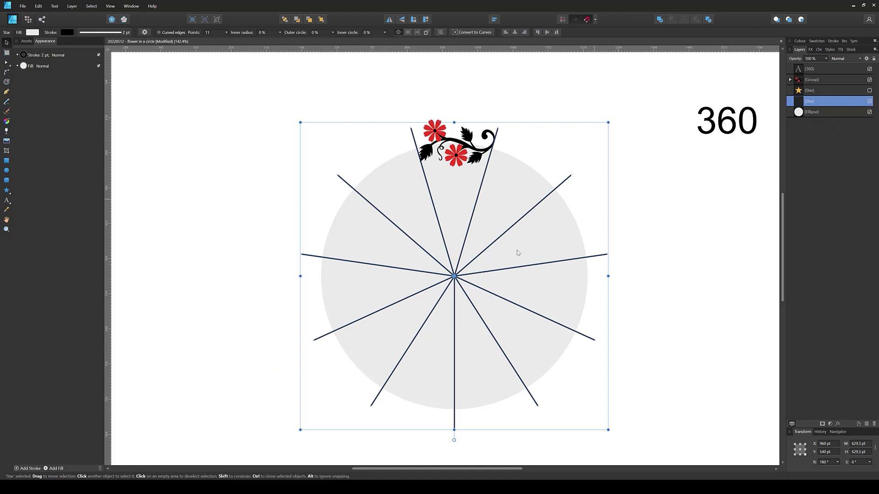
# Switch to Calculator, divide 360 by 11 and minimize it again.
pyautogui.click(233, 468)
pyautogui.write('360')
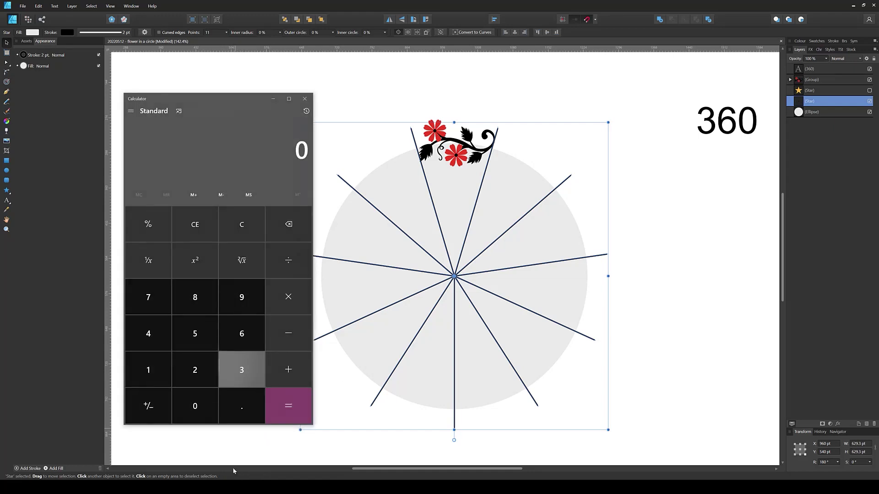
pyautogui.write('/11')
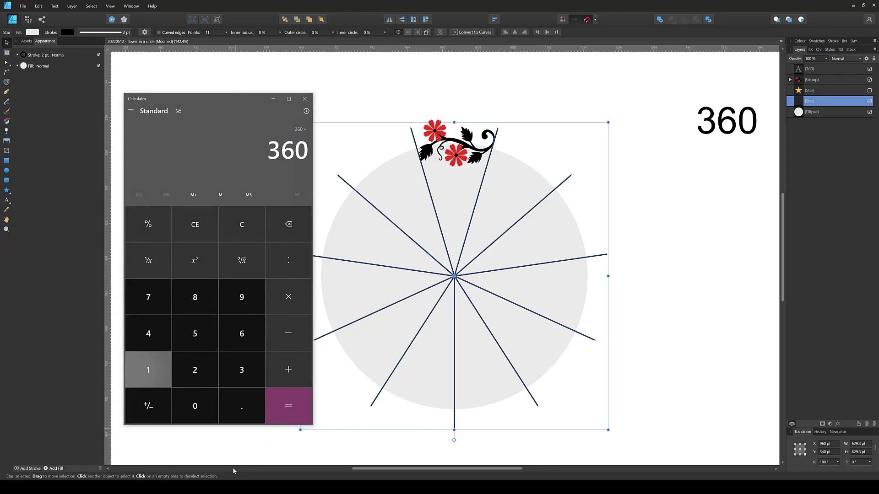
pyautogui.press('Return')
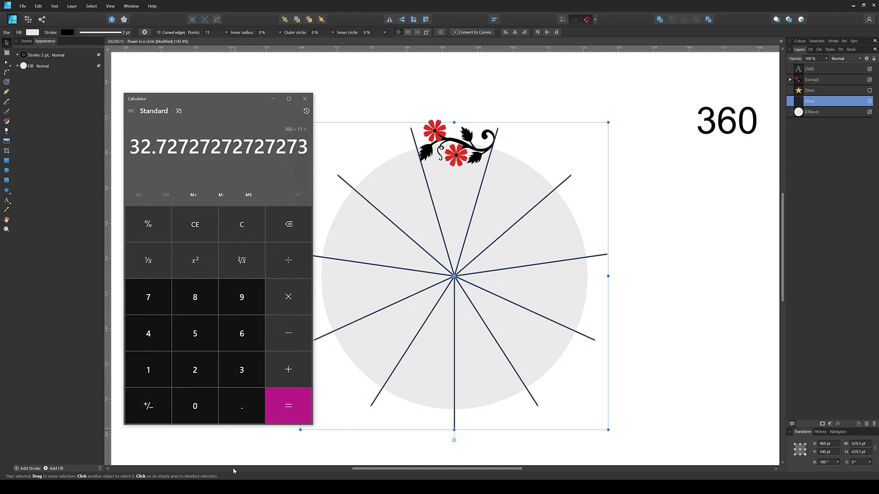
pyautogui.click(273, 99)
# Add a second line reading 32.72 under the 360 in the text object.
pyautogui.doubleClick(738, 133)
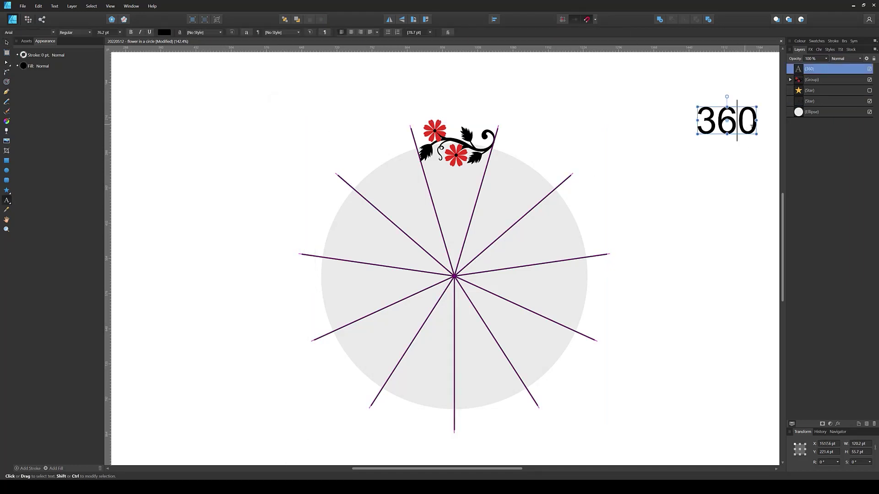
pyautogui.press('Return')
pyautogui.write('3')
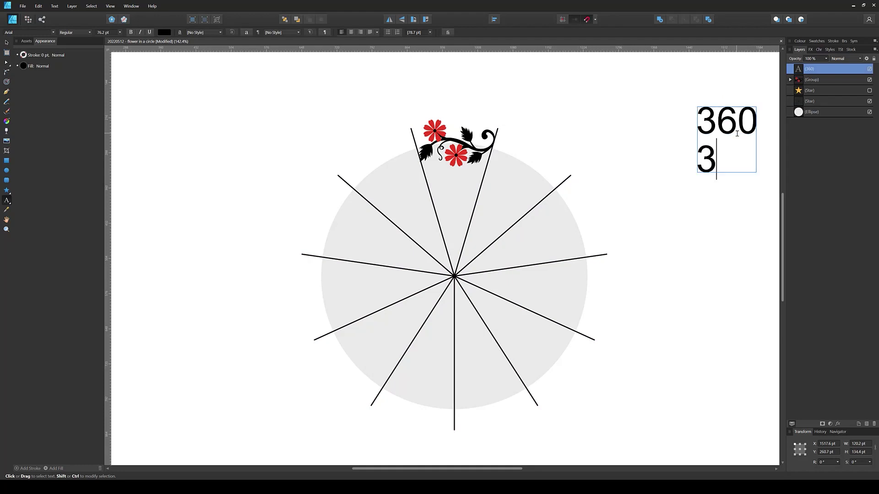
pyautogui.write('2.72')
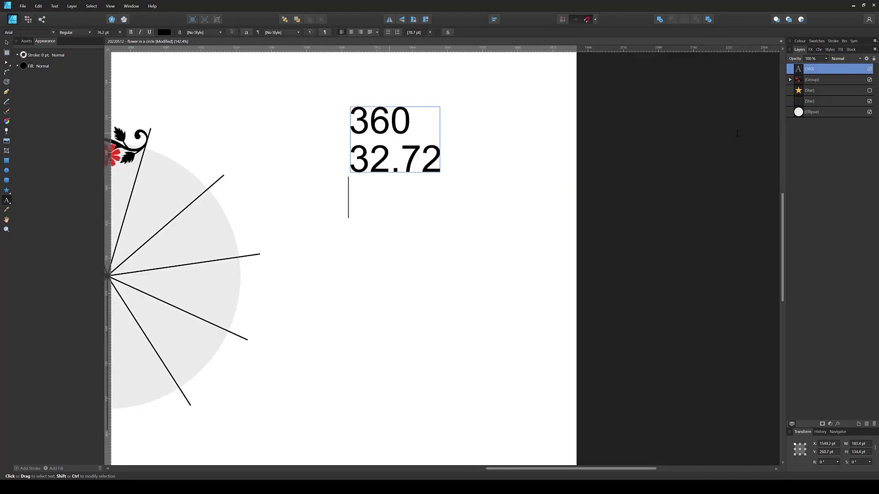
# Move the flower group's transform origin to the circle's centre and rotate a duplicate 32.72° around it.
pyautogui.click(798, 80)
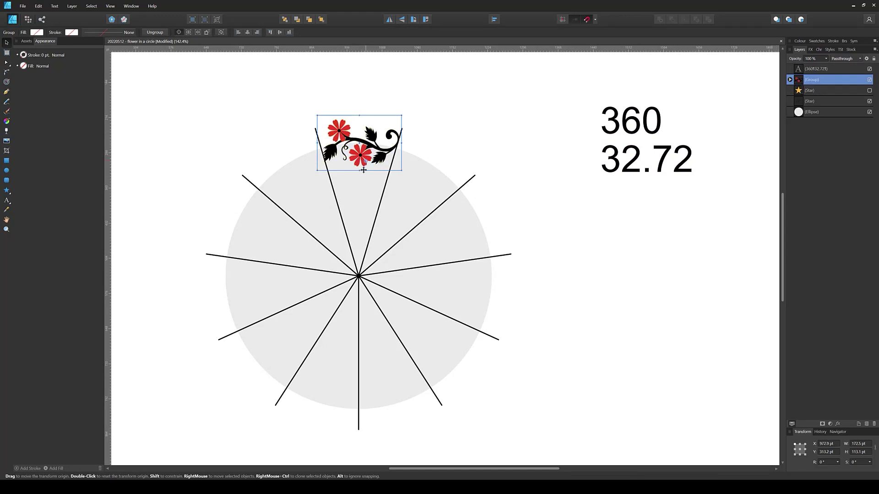
pyautogui.moveTo(360, 143); pyautogui.dragTo(358, 184)
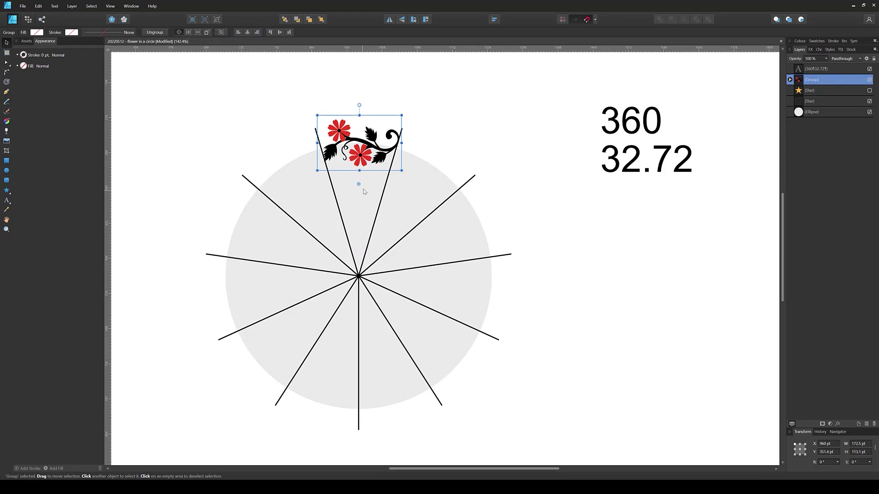
pyautogui.moveTo(359, 183); pyautogui.dragTo(359, 276)
pyautogui.hotkey('ctrl', 'j')
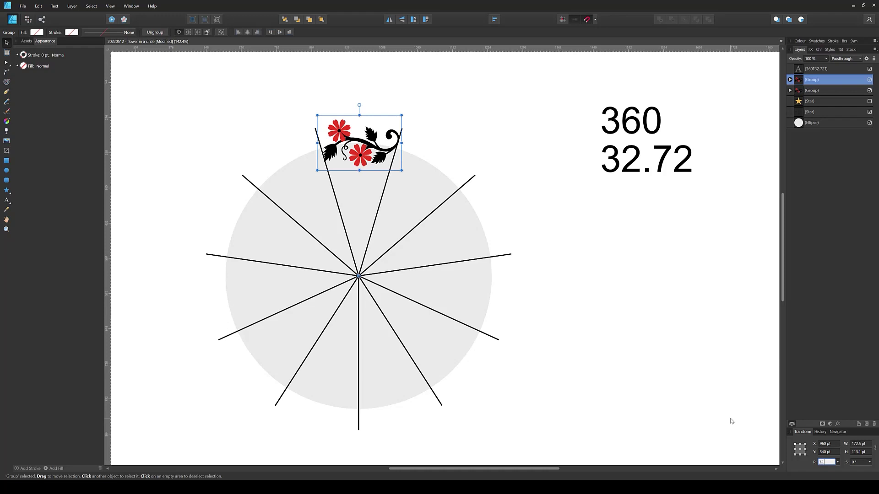
pyautogui.press('Return')
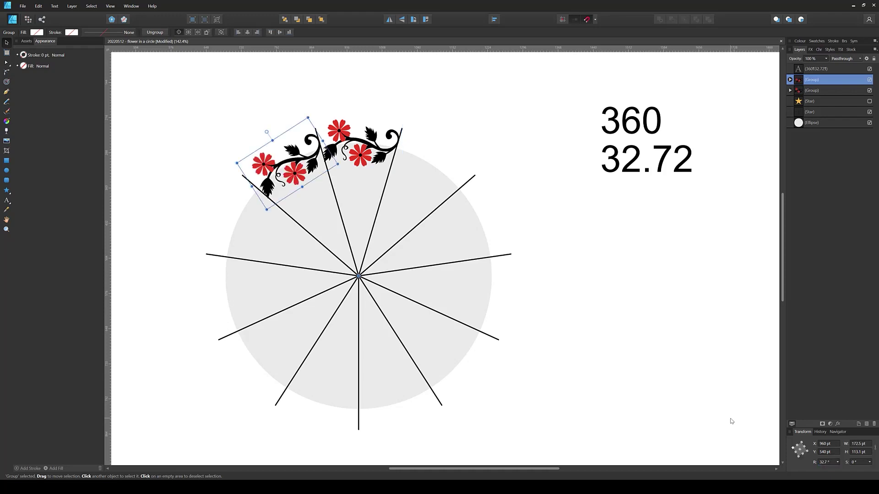
# Repeat the rotated duplication of the flower group until 11 copies complete the ring around the circle, and deselect it.
pyautogui.hotkey('ctrl', 'j')
pyautogui.hotkey('ctrl', 'j')
pyautogui.hotkey('ctrl', 'j')
pyautogui.hotkey('ctrl', 'j')
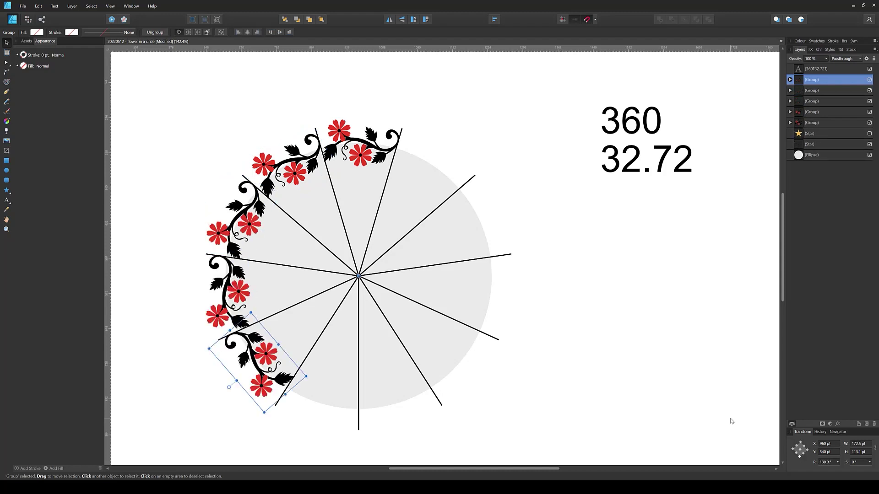
pyautogui.hotkey('ctrl', 'j')
pyautogui.hotkey('ctrl', 'j')
pyautogui.hotkey('ctrl', 'j')
pyautogui.hotkey('ctrl', 'j')
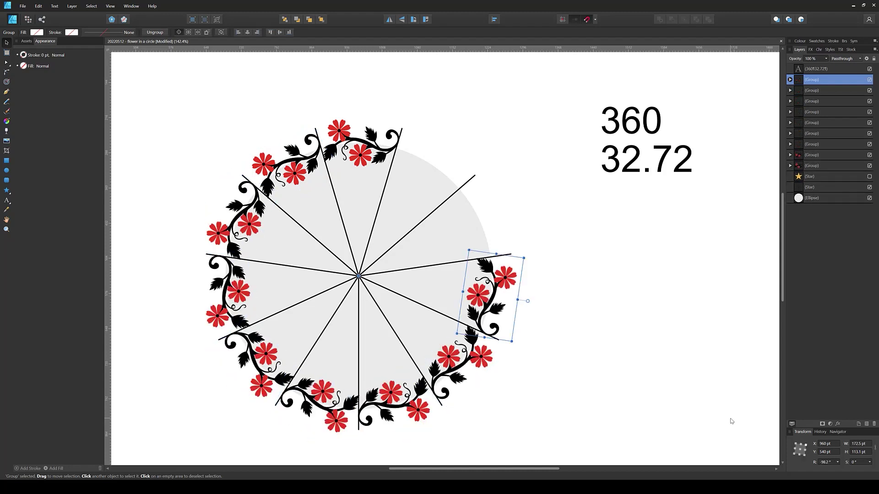
pyautogui.hotkey('ctrl', 'j')
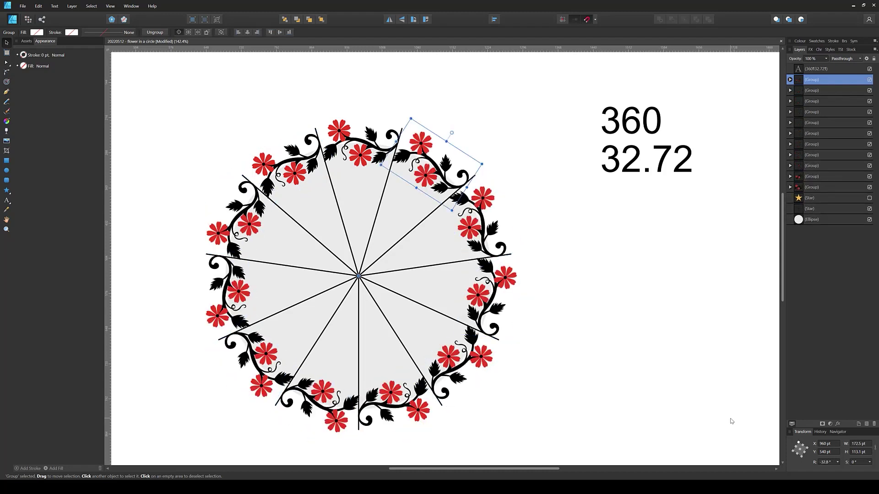
pyautogui.click(595, 273)
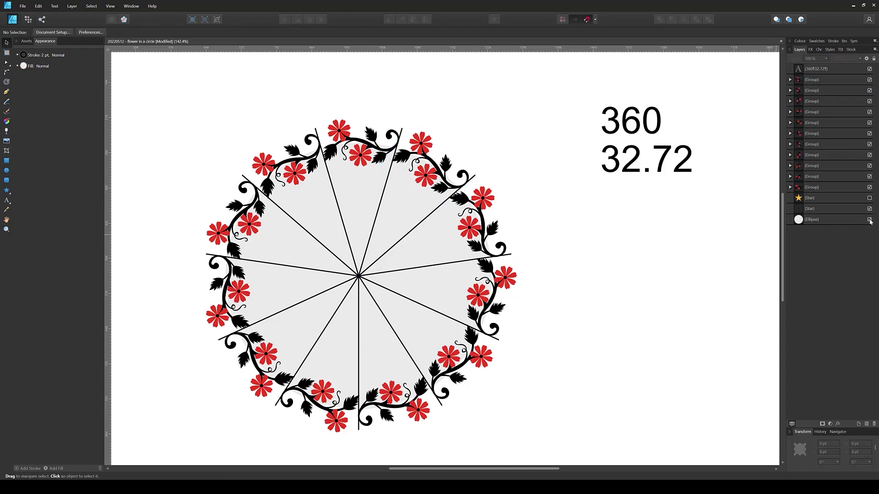
# Hide the grey circle and the radial line guide, comparing the flower ring with and without the circle.
pyautogui.click(870, 220)
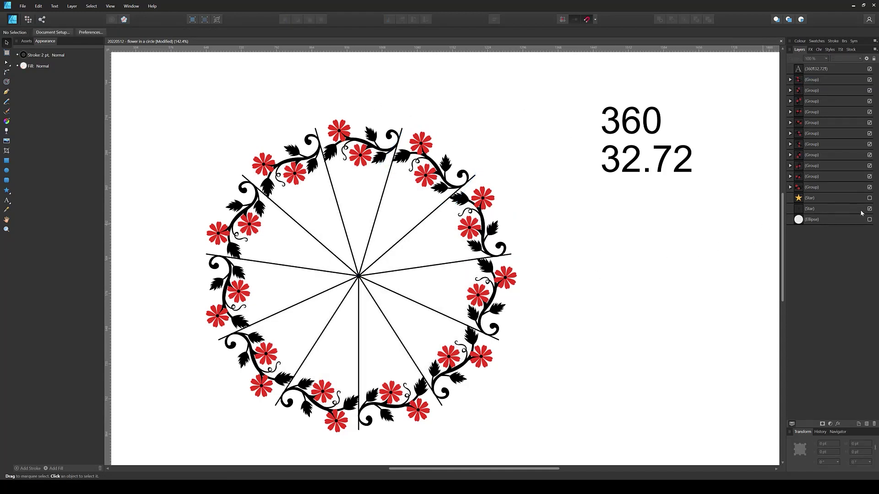
pyautogui.click(869, 208)
pyautogui.scroll(-3, 630, 249)
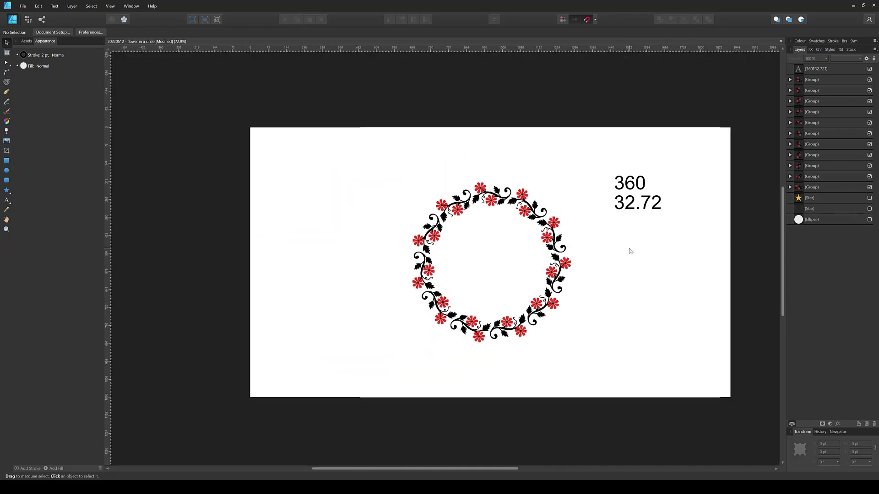
pyautogui.scroll(1, 506, 257)
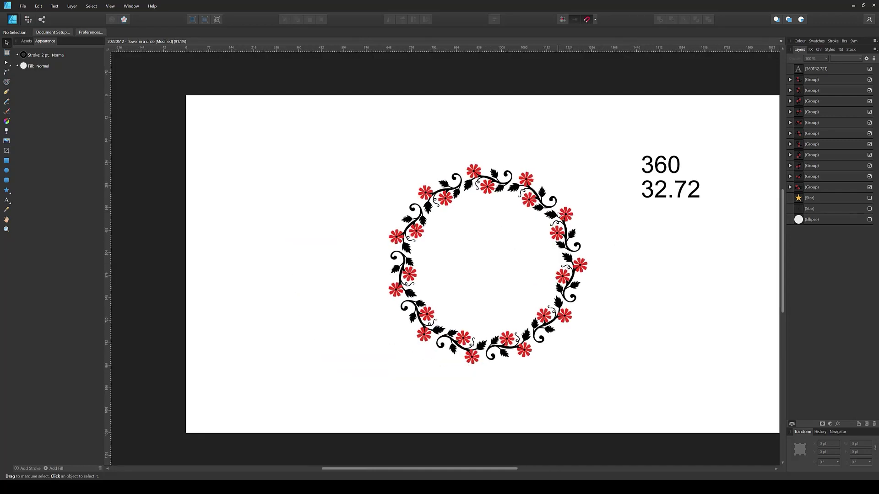
pyautogui.scroll(1, 601, 229)
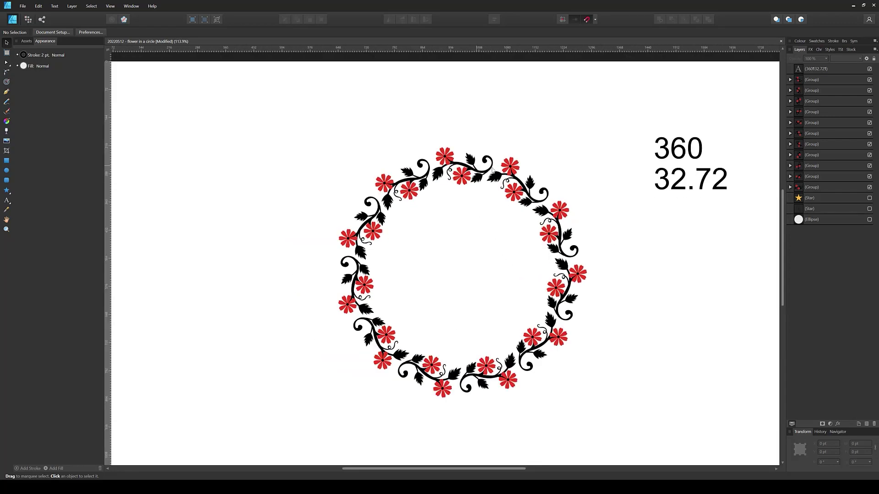
pyautogui.click(870, 219)
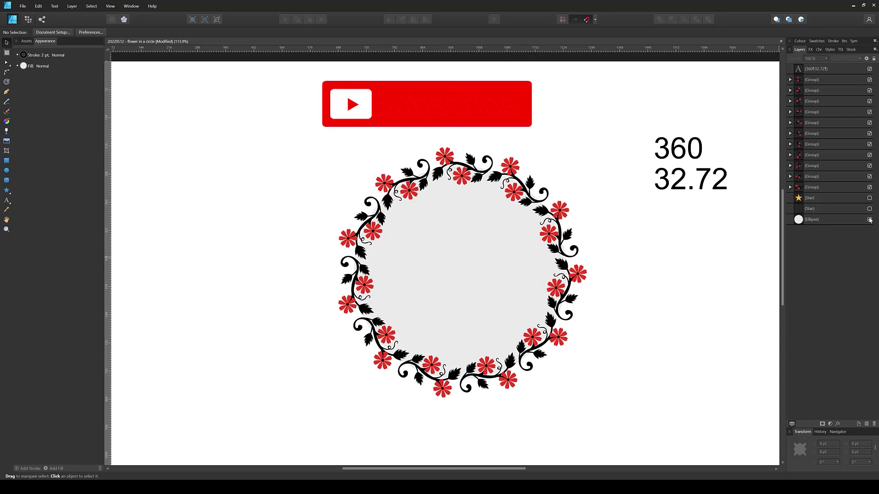
pyautogui.click(870, 220)
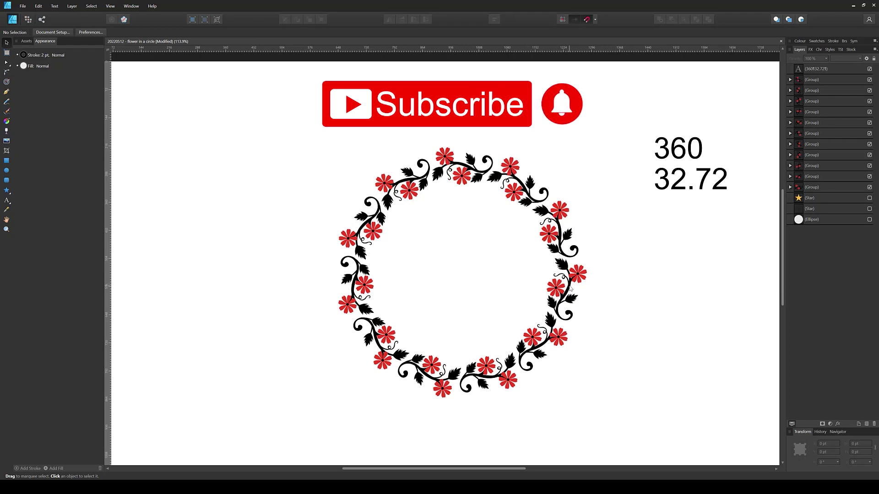